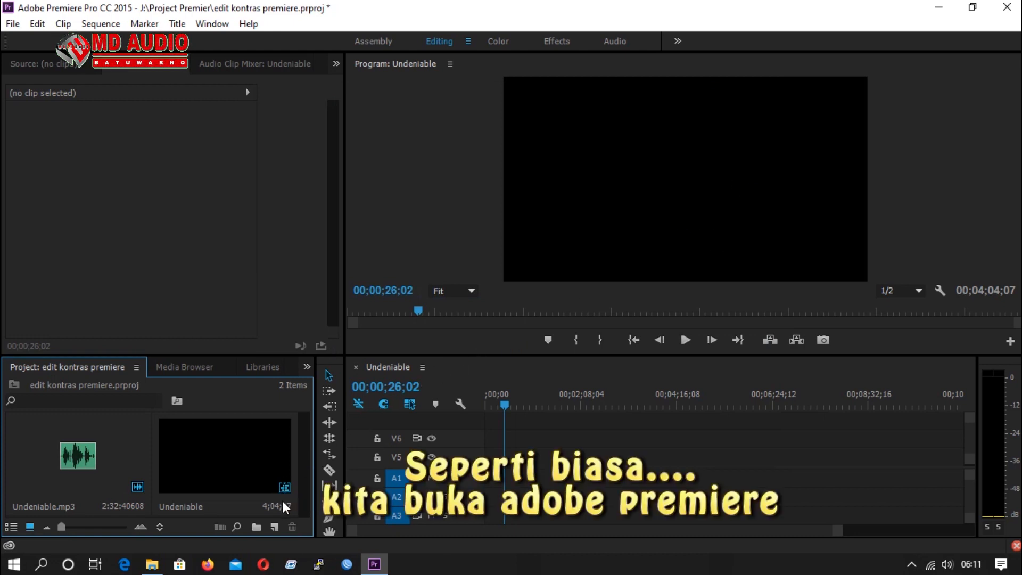
Import logo md audio.png into the project from New folder inside LOGO dan BAHAN on drive J, using File Explorer.
{"action": "left_click", "coordinate": [153, 568]}
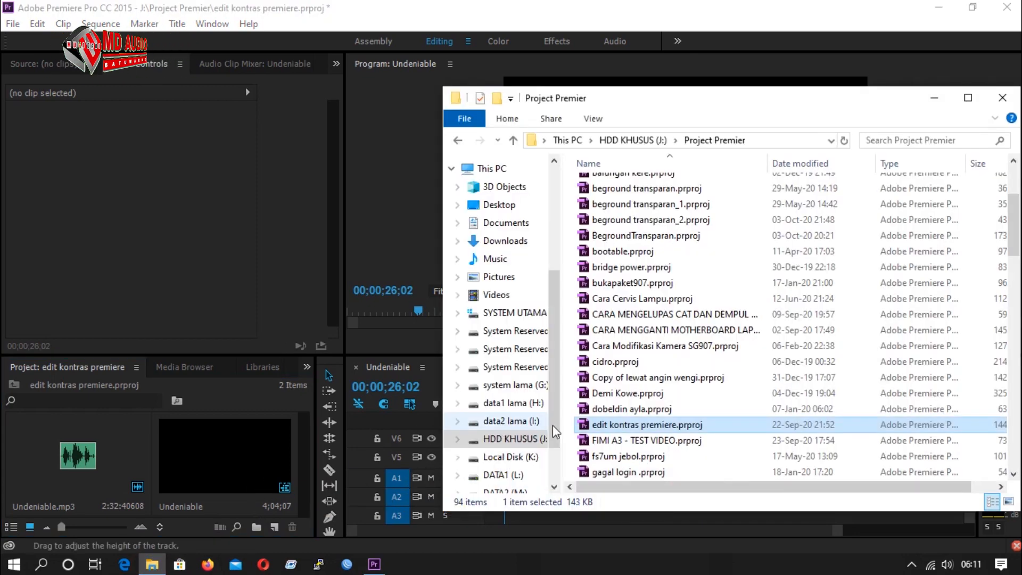
{"action": "left_click", "coordinate": [515, 441]}
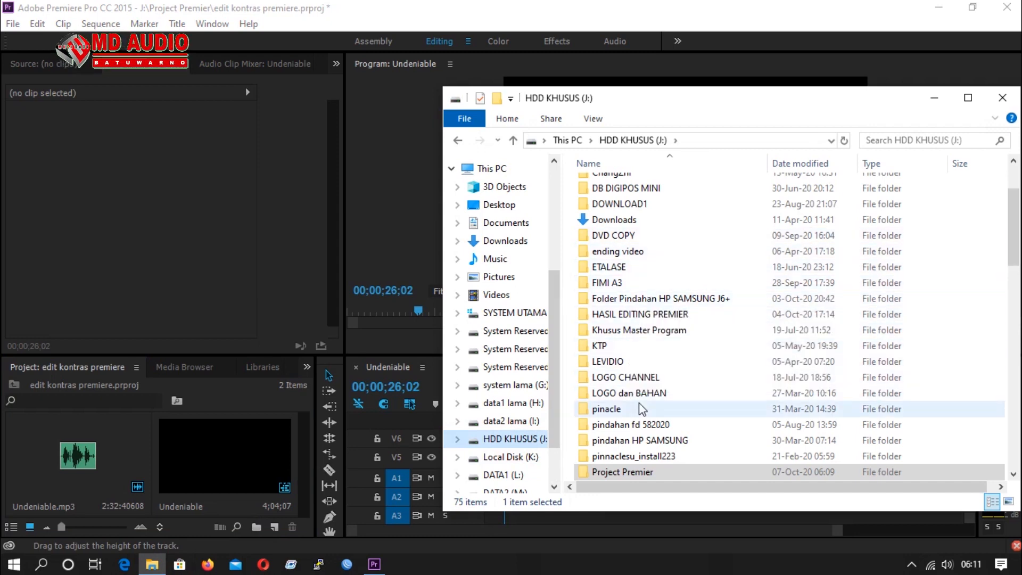
{"action": "double_click", "coordinate": [634, 393]}
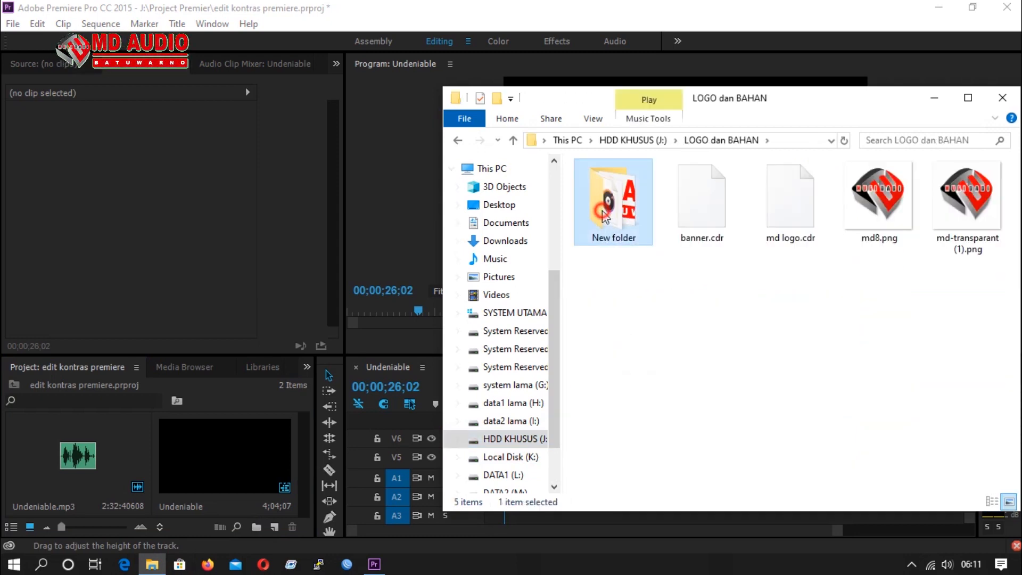
{"action": "double_click", "coordinate": [605, 217]}
{"action": "left_click", "coordinate": [703, 223]}
{"action": "left_click_drag", "start_coordinate": [705, 227], "coordinate": [161, 455]}
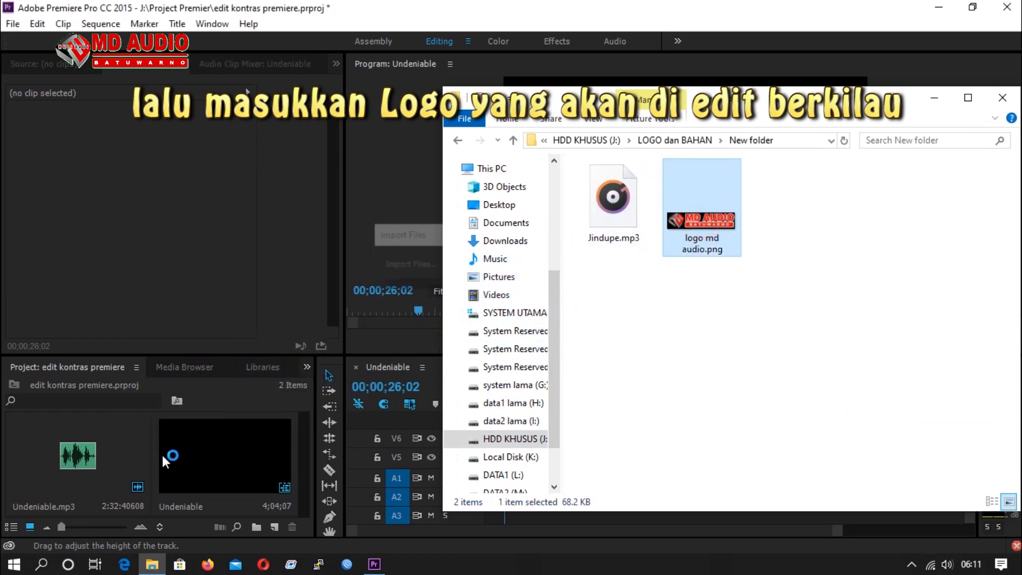
{"action": "left_click", "coordinate": [936, 101]}
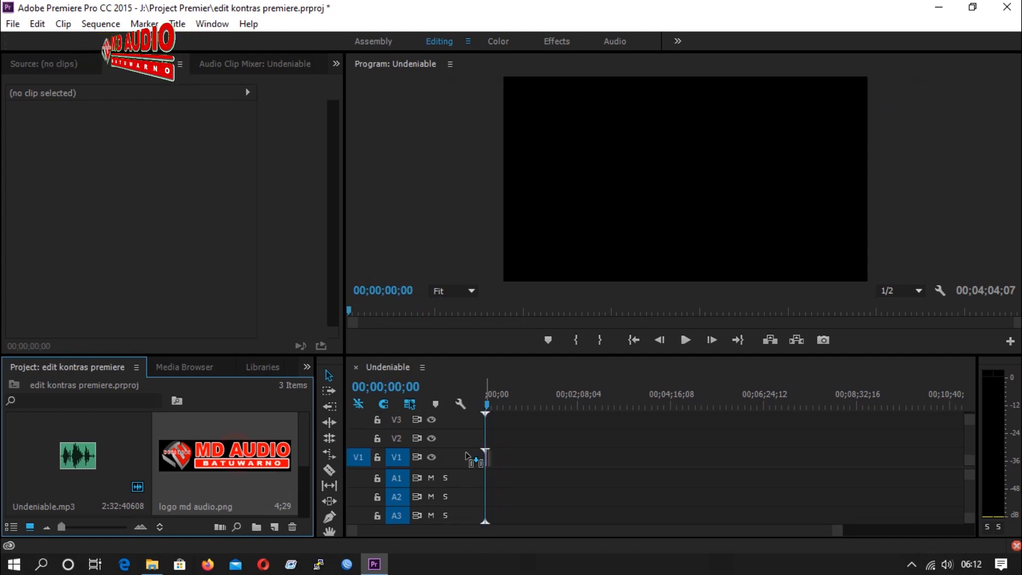
Place the logo image on track V2 at the start of the sequence and play it back, returning the playhead to the start.
{"action": "mouse_move", "coordinate": [477, 452]}
{"action": "left_mouse_down"}
{"action": "mouse_move", "coordinate": [570, 445]}
{"action": "mouse_move", "coordinate": [485, 441]}
{"action": "left_mouse_up"}
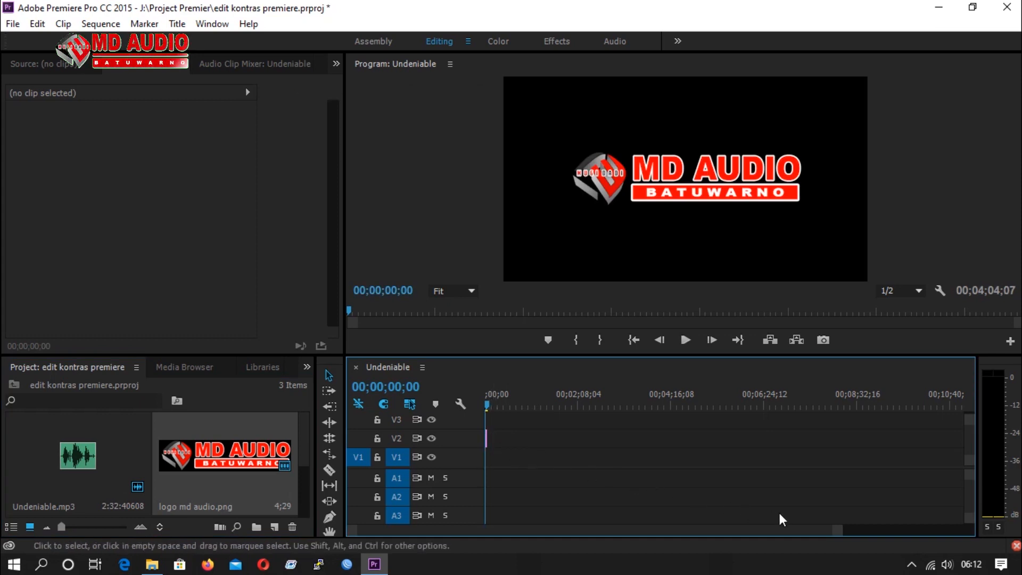
{"action": "left_click_drag", "start_coordinate": [839, 531], "coordinate": [717, 536]}
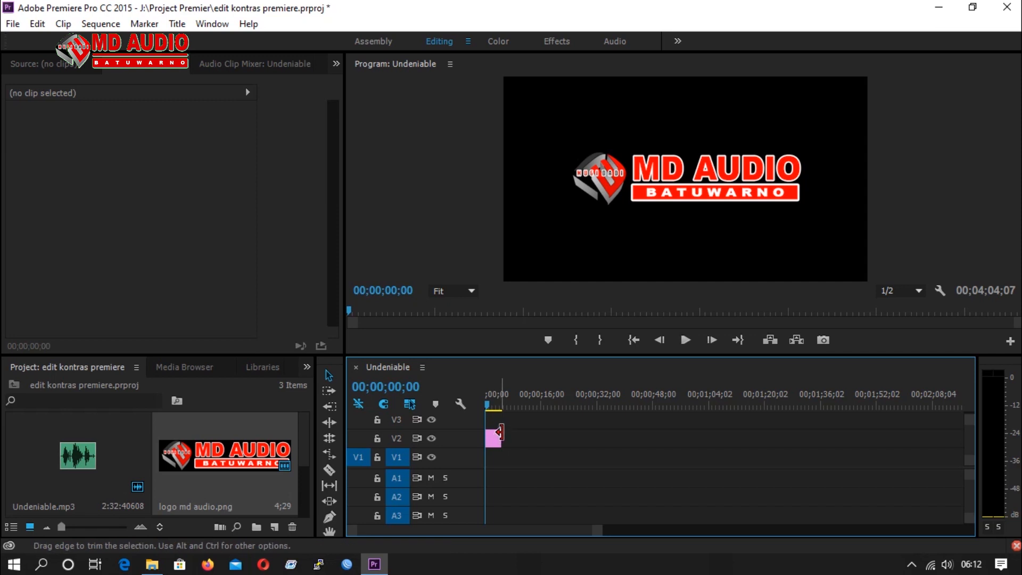
{"action": "key", "text": "space"}
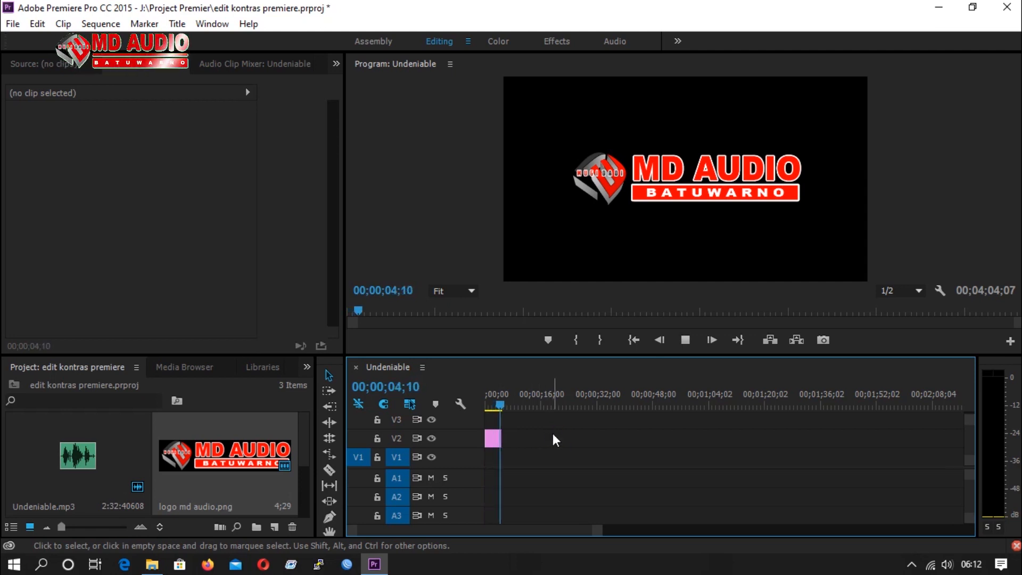
{"action": "left_click", "coordinate": [685, 344]}
{"action": "left_click_drag", "start_coordinate": [505, 406], "coordinate": [471, 418]}
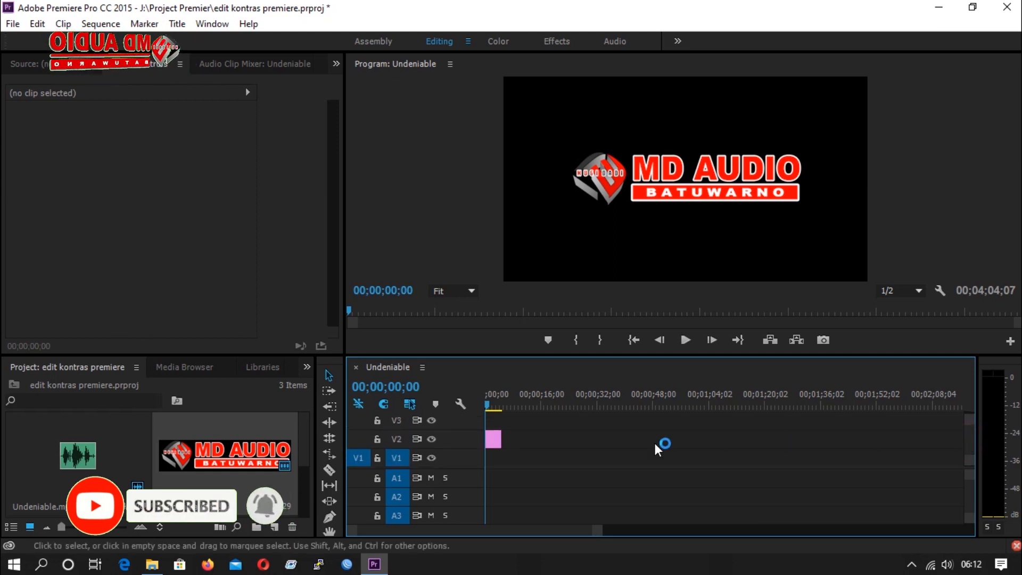
Duplicate the logo clip from track V2 onto track V4 at the start of the sequence, leaving V3 empty.
{"action": "left_click", "coordinate": [494, 443]}
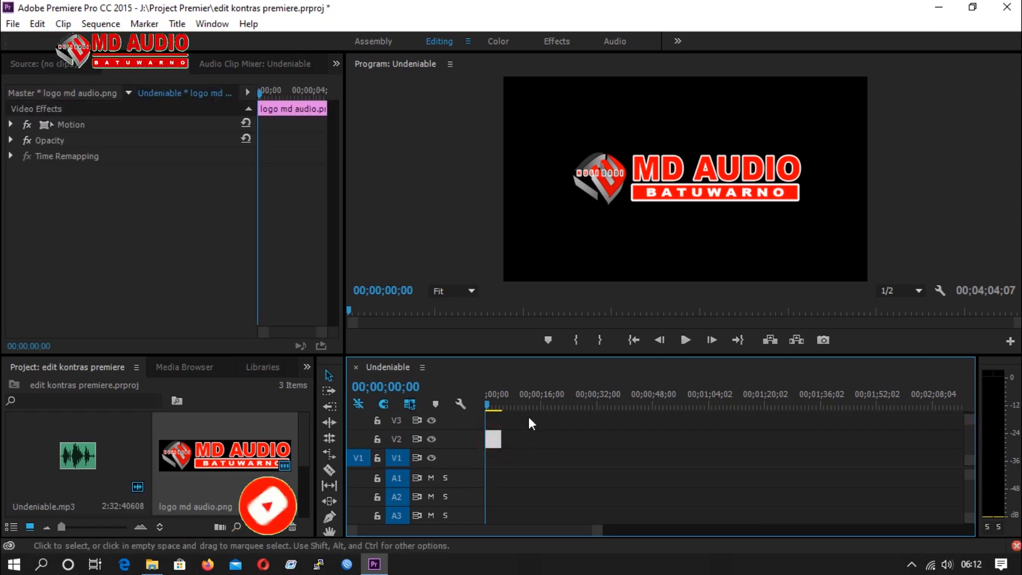
{"action": "left_click", "coordinate": [971, 422]}
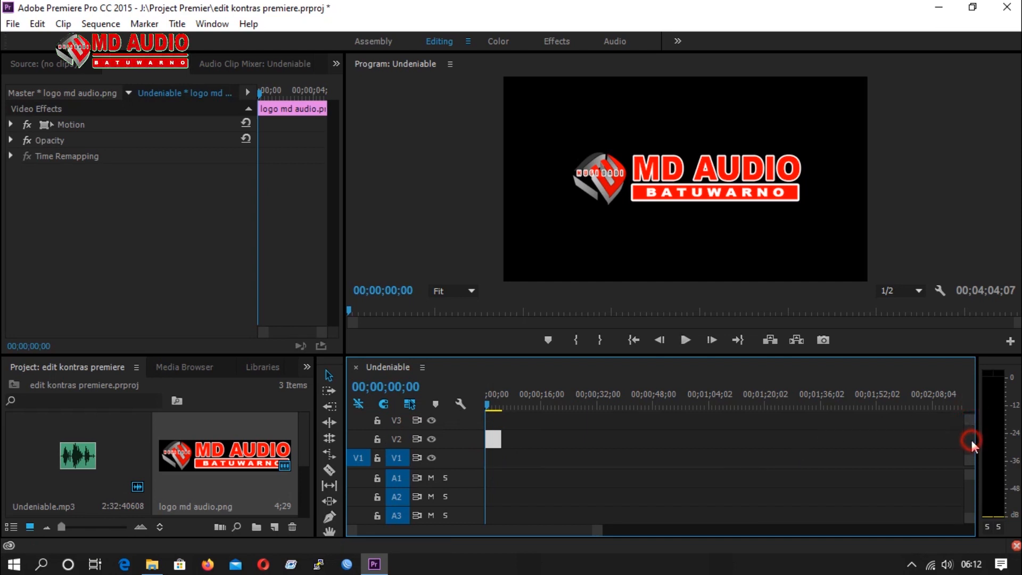
{"action": "scroll", "coordinate": [972, 443], "scroll_direction": "up", "scroll_amount": 3}
{"action": "scroll", "coordinate": [972, 443], "scroll_direction": "down", "scroll_amount": 1}
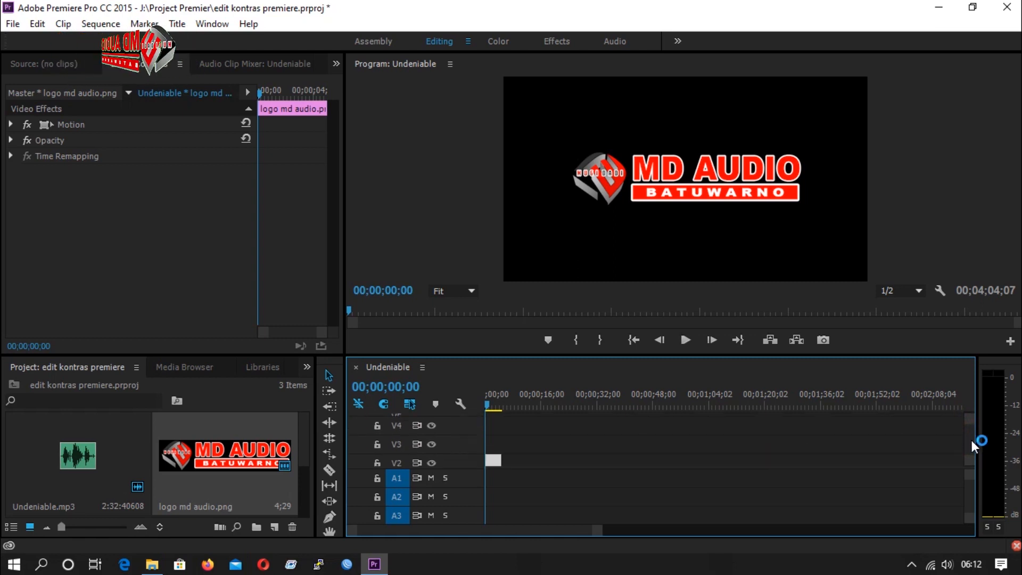
{"action": "mouse_move", "coordinate": [494, 459]}
{"action": "left_mouse_down"}
{"action": "mouse_move", "coordinate": [529, 453]}
{"action": "mouse_move", "coordinate": [502, 431]}
{"action": "left_mouse_up"}
{"action": "left_click", "coordinate": [494, 426]}
{"action": "left_click", "coordinate": [497, 456]}
{"action": "left_click", "coordinate": [504, 461]}
{"action": "left_click", "coordinate": [496, 430]}
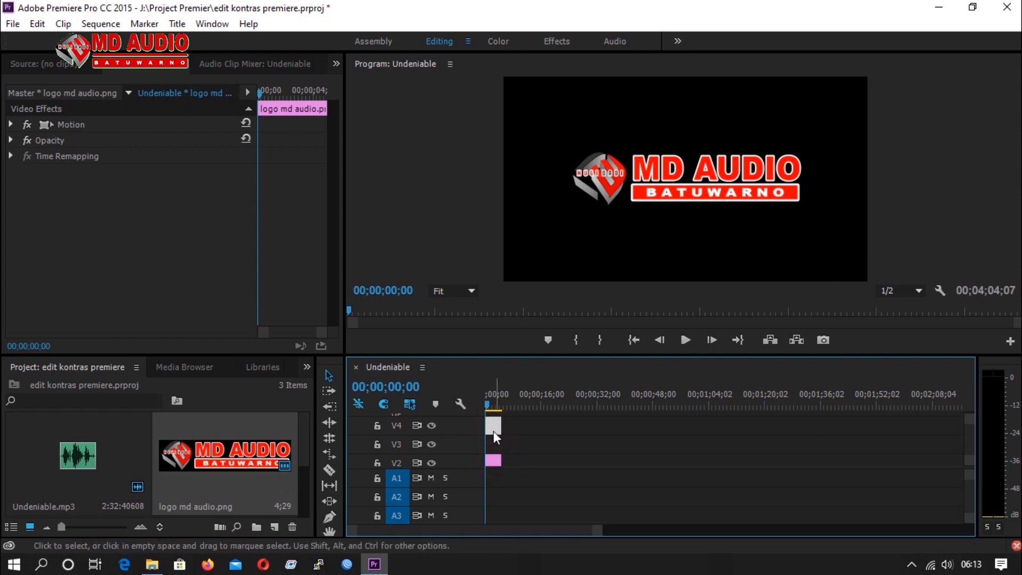
{"action": "left_click", "coordinate": [493, 445]}
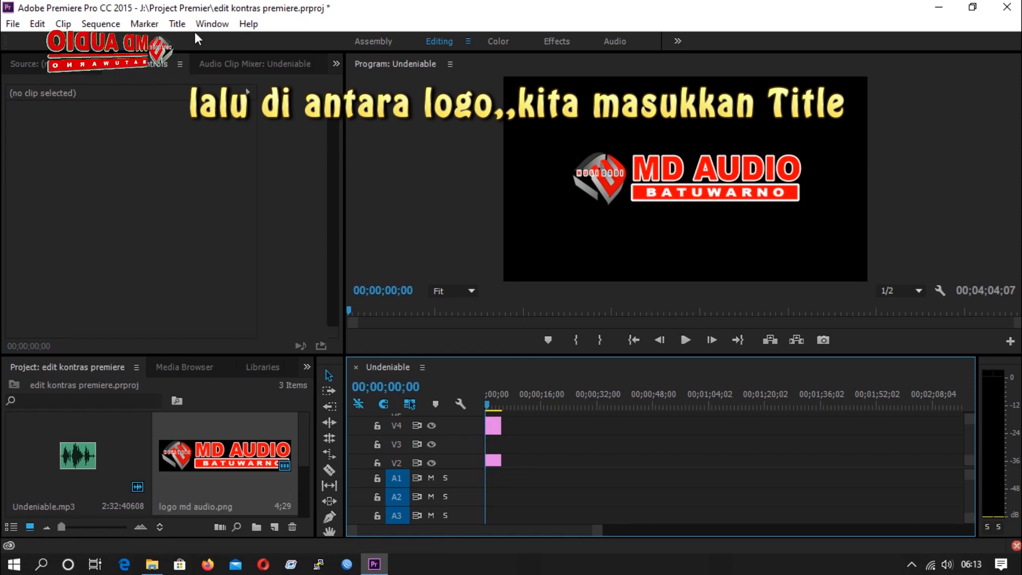
Create a new default still title.
{"action": "left_click", "coordinate": [178, 24]}
{"action": "mouse_move", "coordinate": [240, 61]}
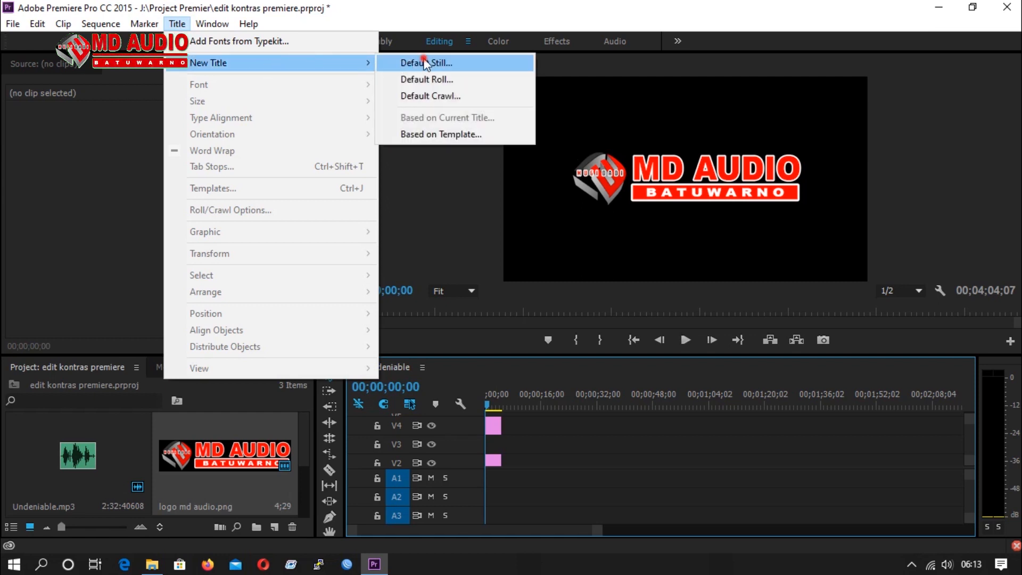
{"action": "left_click", "coordinate": [420, 63]}
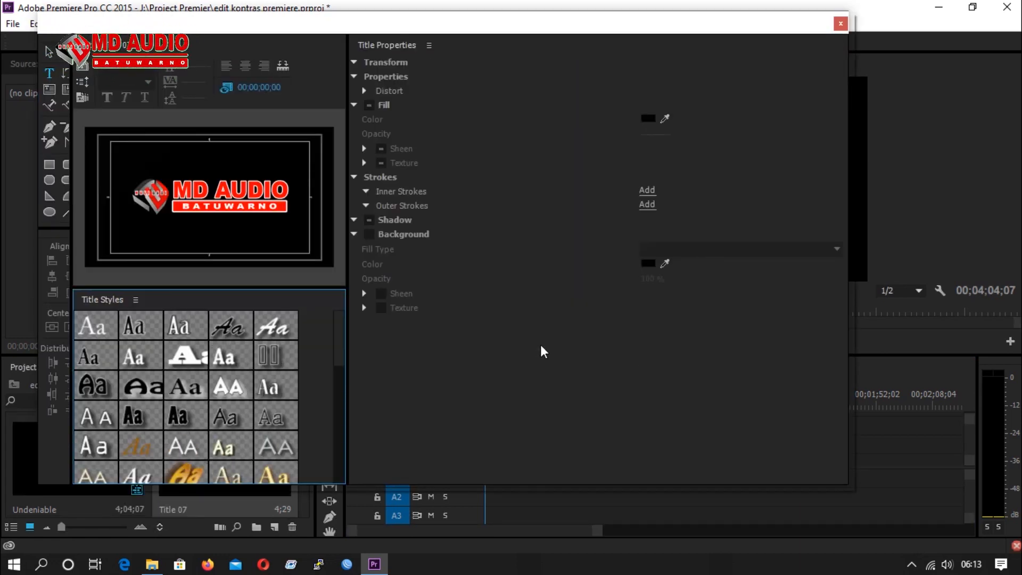
Draw a rectangle about 1233 wide and 301 high in the title so that it covers the whole logo.
{"action": "left_click", "coordinate": [49, 165]}
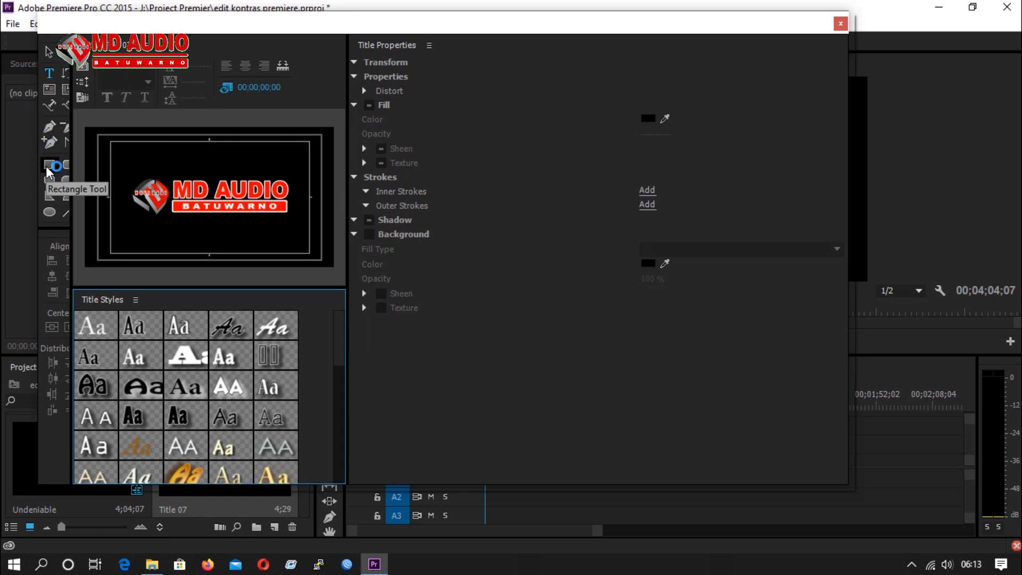
{"action": "left_click", "coordinate": [48, 166]}
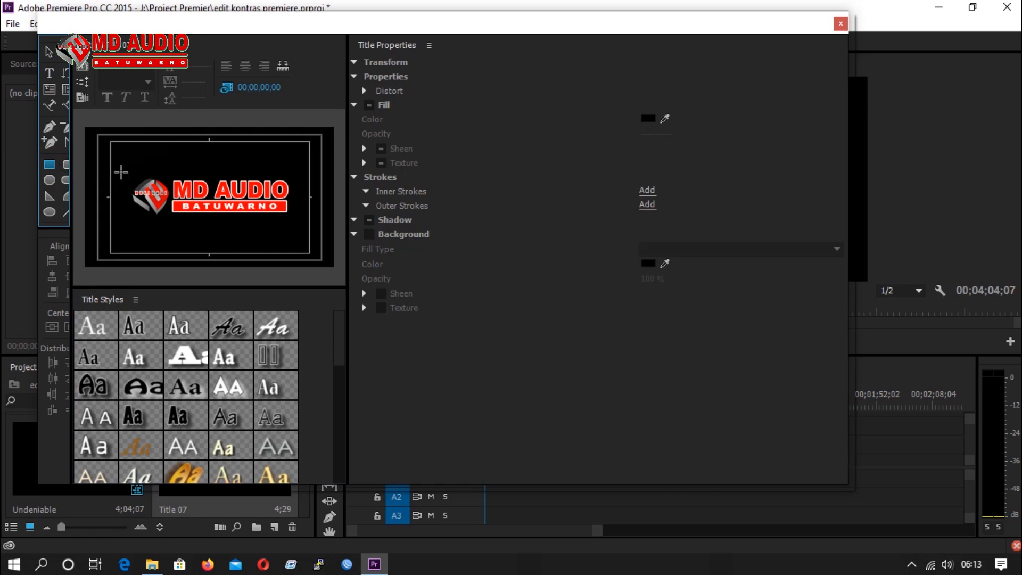
{"action": "left_click", "coordinate": [131, 177]}
{"action": "mouse_move", "coordinate": [145, 183]}
{"action": "left_mouse_down"}
{"action": "mouse_move", "coordinate": [197, 209]}
{"action": "mouse_move", "coordinate": [289, 216]}
{"action": "left_mouse_up"}
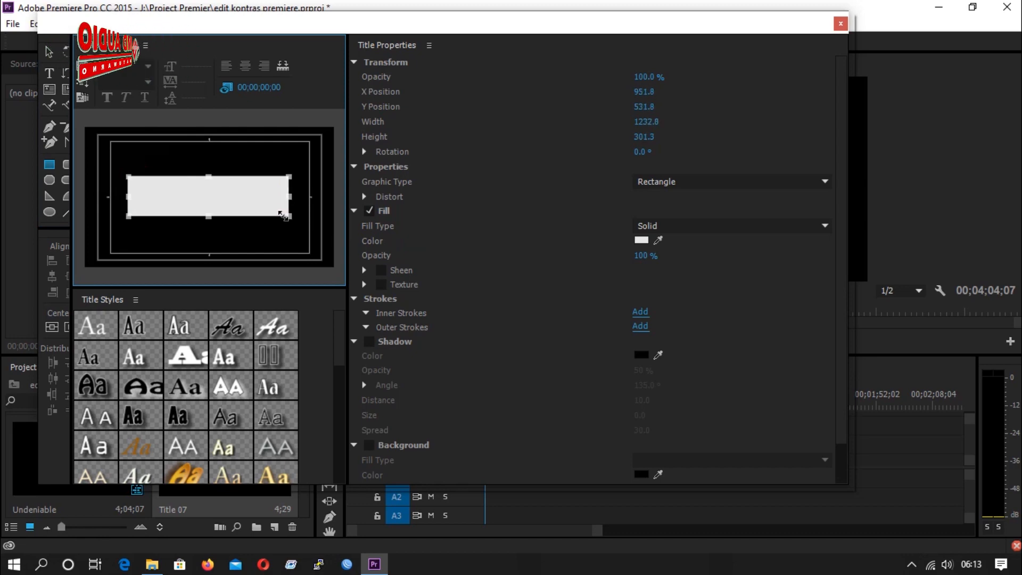
Enable the sheen on the rectangle's fill and set the fill color to black (000000).
{"action": "left_click", "coordinate": [374, 301]}
{"action": "left_click", "coordinate": [380, 270]}
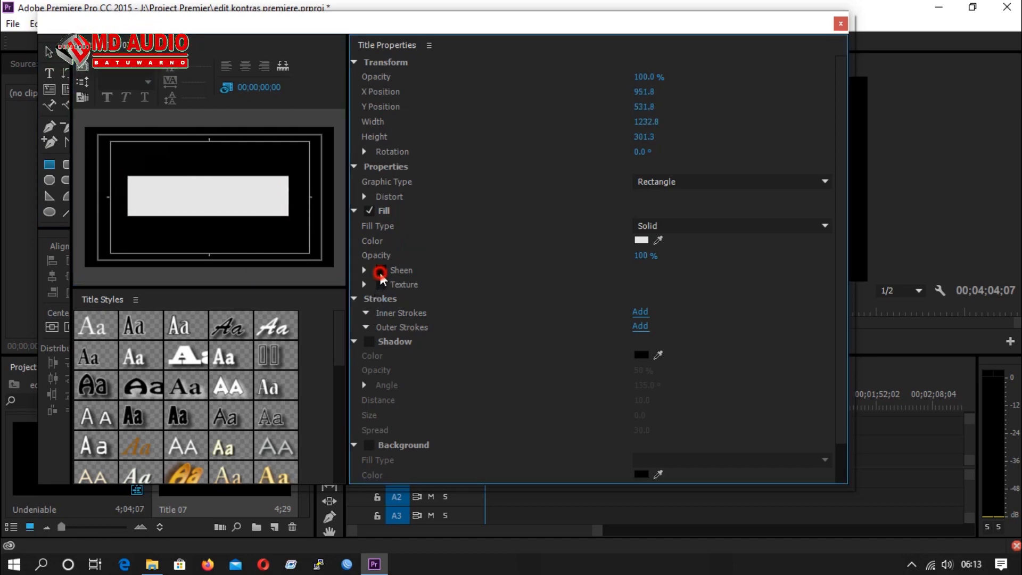
{"action": "left_click", "coordinate": [365, 270]}
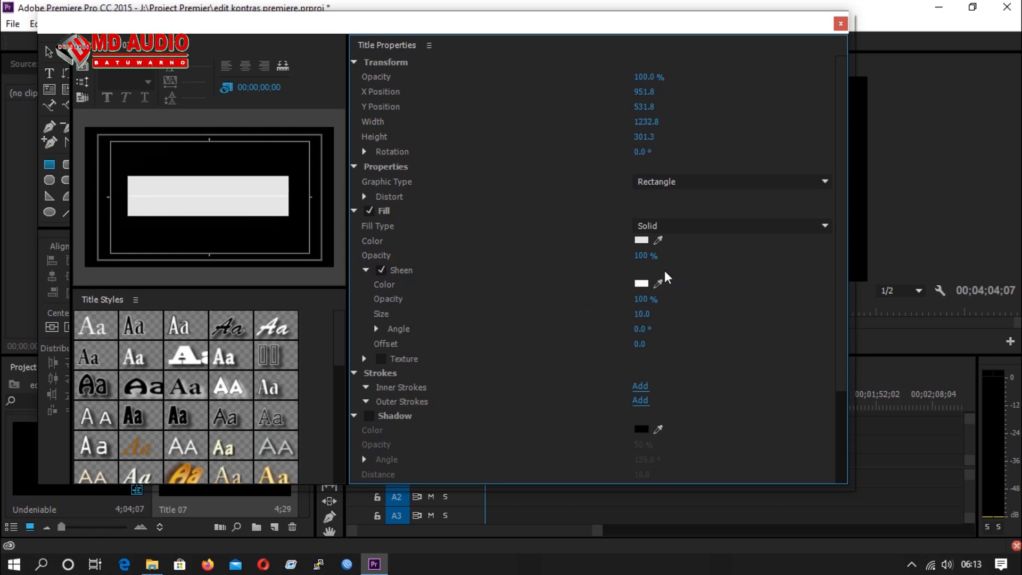
{"action": "left_click", "coordinate": [641, 241]}
{"action": "left_click", "coordinate": [642, 240]}
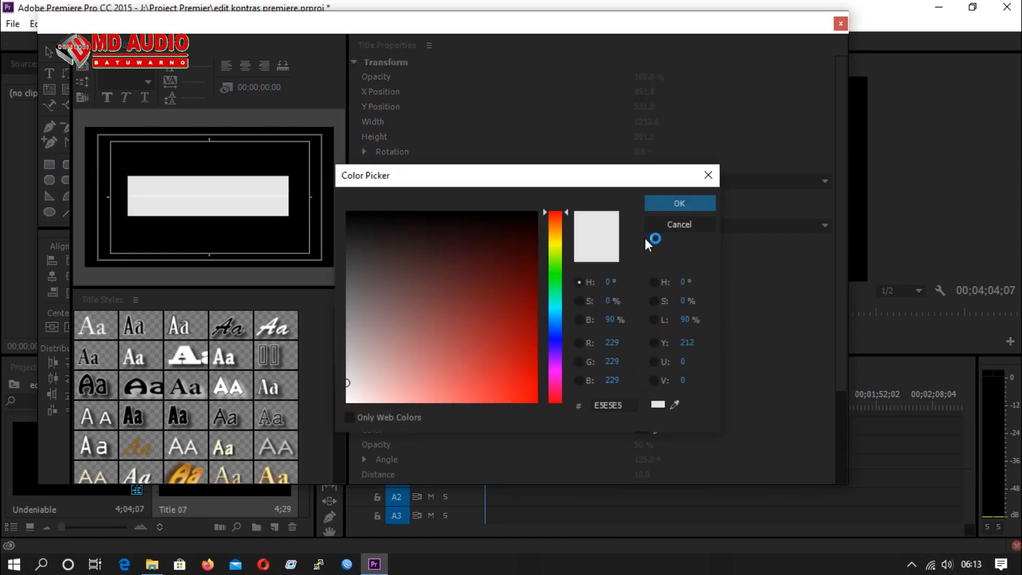
{"action": "left_click", "coordinate": [509, 249]}
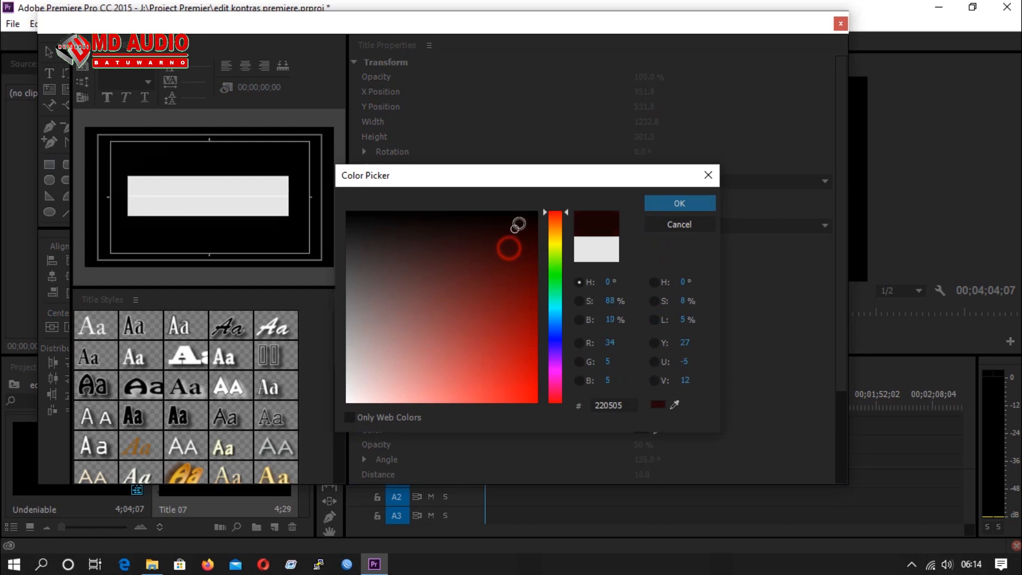
{"action": "left_click", "coordinate": [669, 203]}
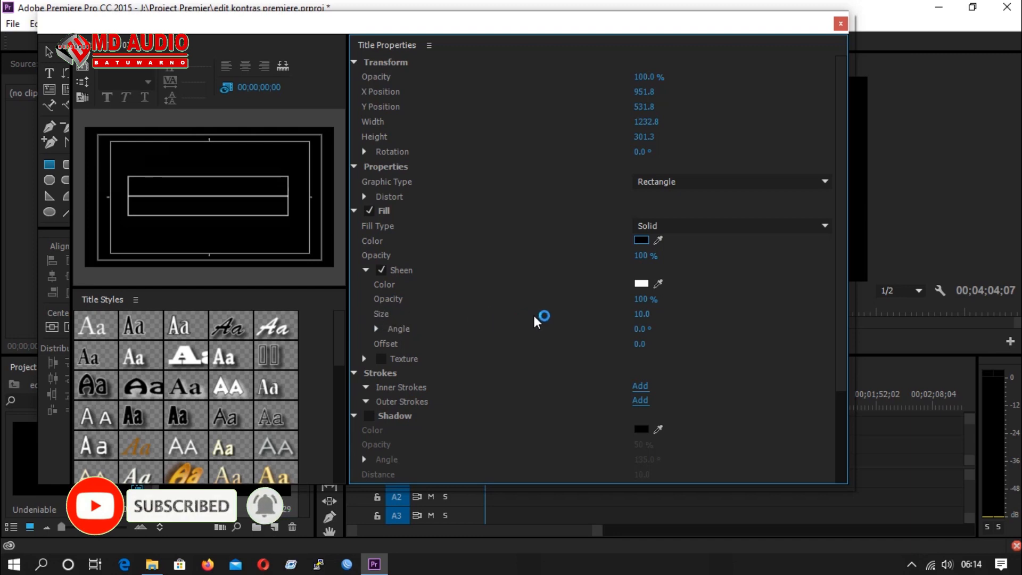
Set the rectangle's sheen size to 100 and its angle to 60°, and close the title editor.
{"action": "left_click_drag", "start_coordinate": [642, 314], "coordinate": [691, 314]}
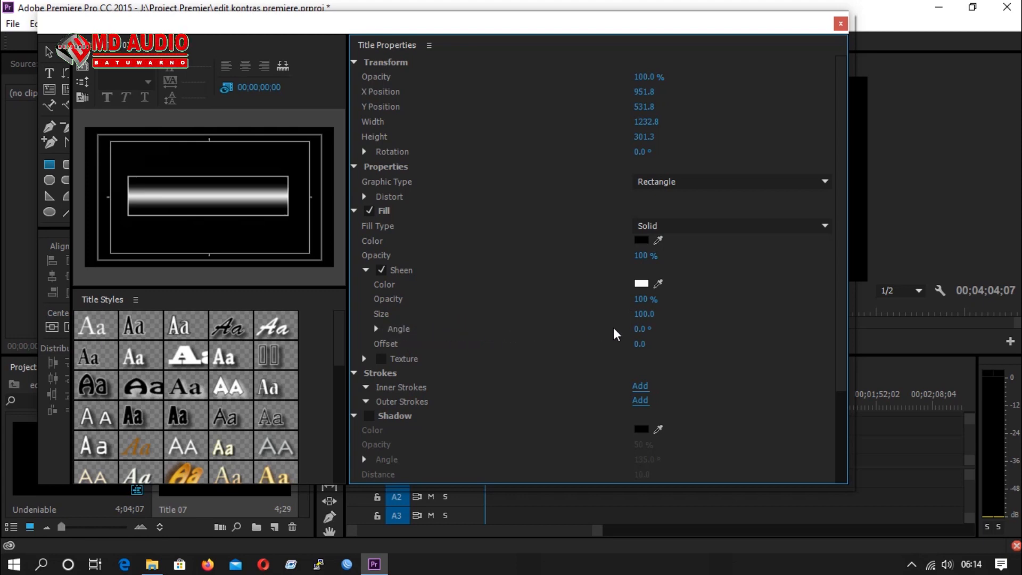
{"action": "left_click_drag", "start_coordinate": [640, 331], "coordinate": [666, 331]}
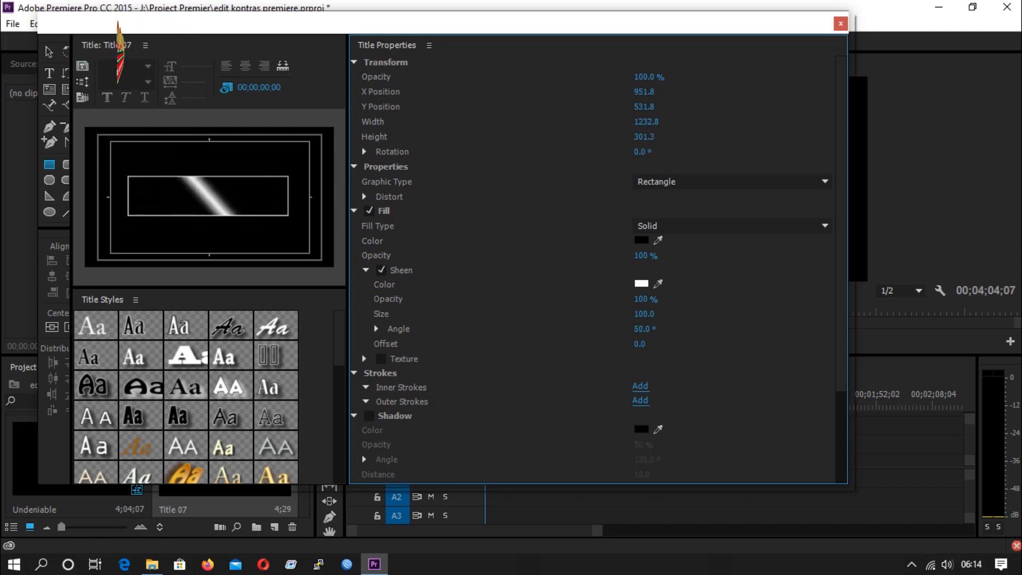
{"action": "left_click_drag", "start_coordinate": [668, 331], "coordinate": [670, 331]}
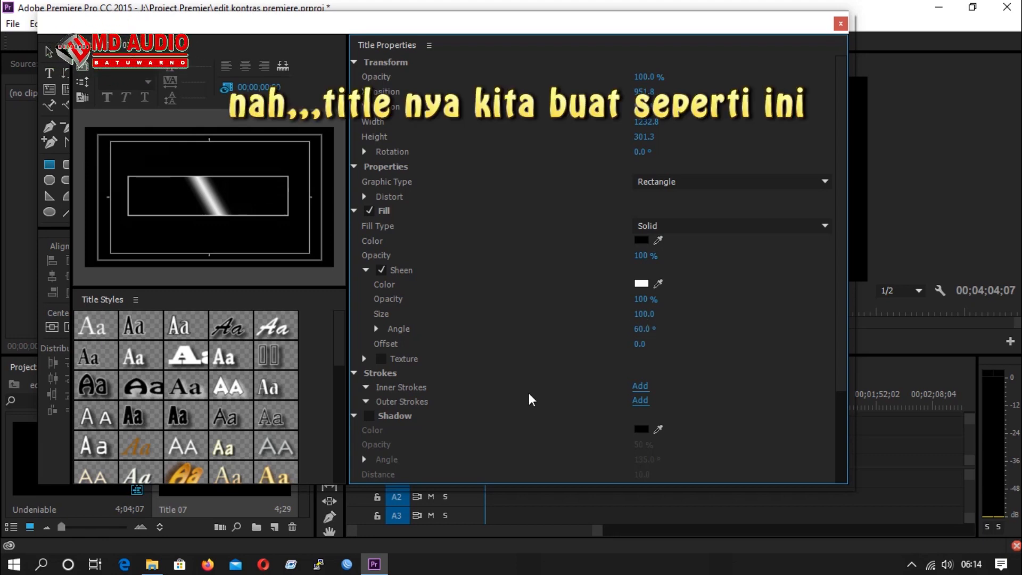
{"action": "left_click", "coordinate": [841, 24]}
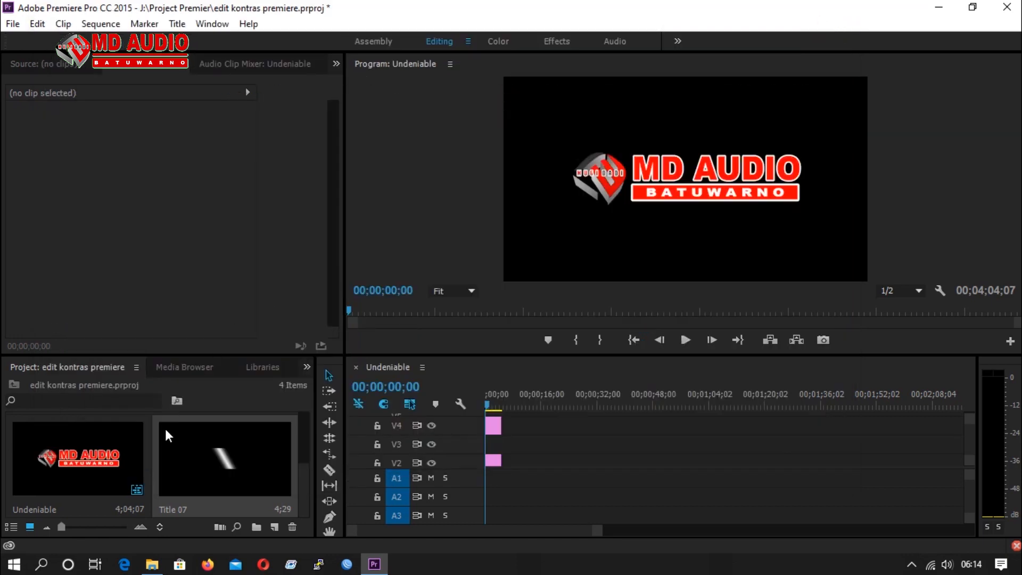
Place the sheen title on track V3 between the two logo clips at the sequence start and select it.
{"action": "left_click_drag", "start_coordinate": [225, 463], "coordinate": [485, 437]}
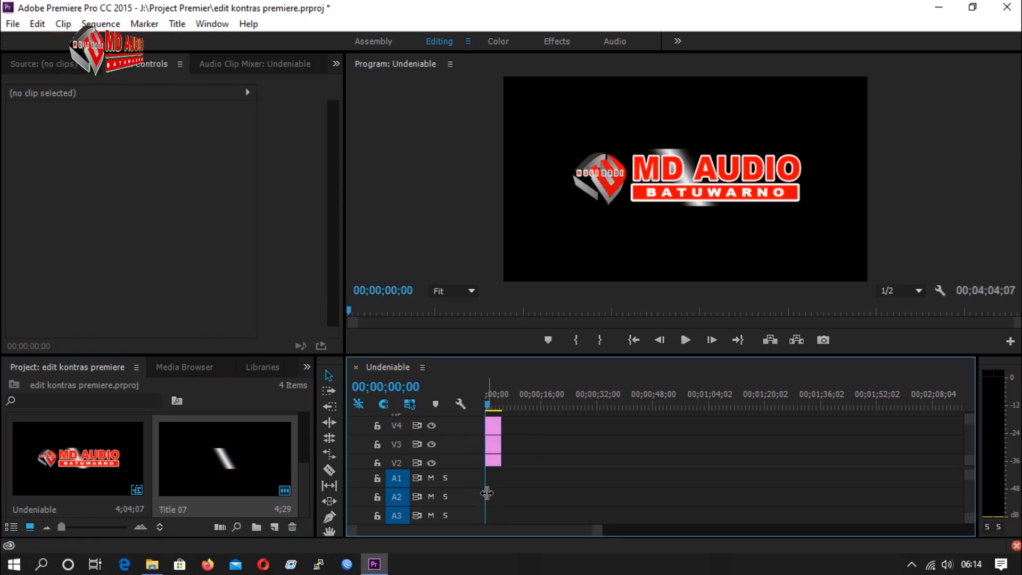
{"action": "left_click", "coordinate": [495, 446]}
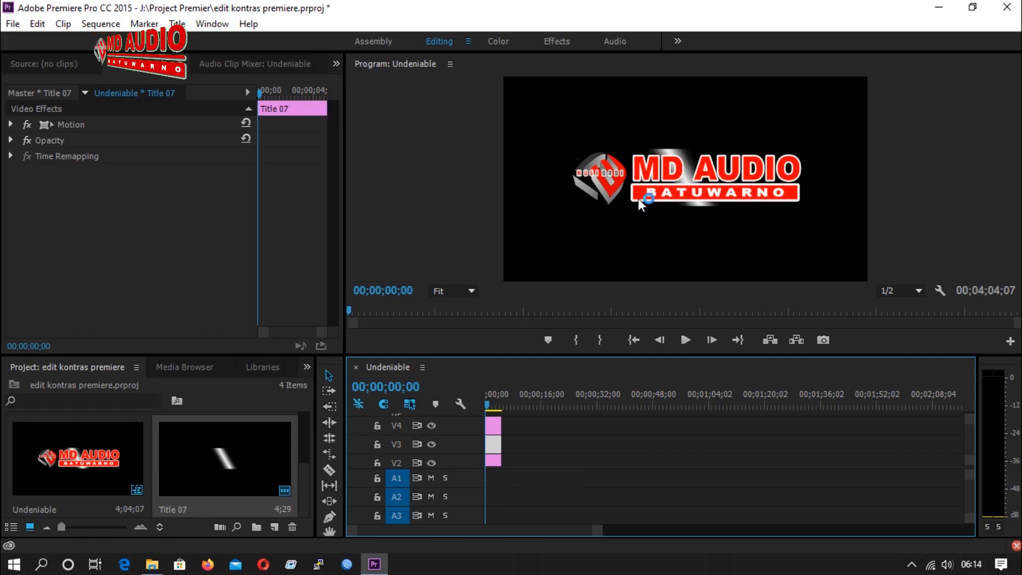
Find the Track Matte Key effect by searching for "key" and apply it to the sheen title on track V3.
{"action": "left_click", "coordinate": [307, 368]}
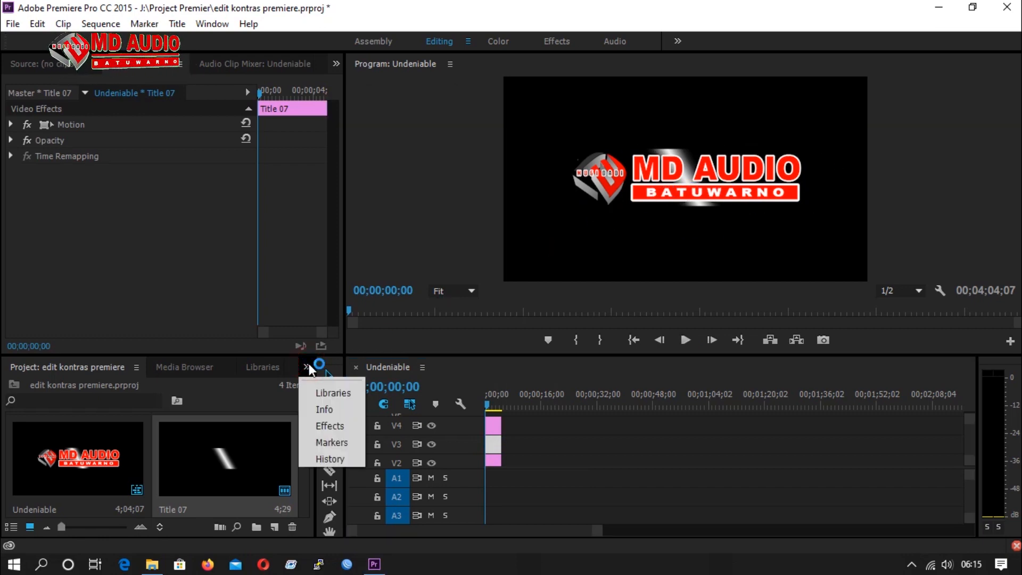
{"action": "left_click", "coordinate": [327, 426]}
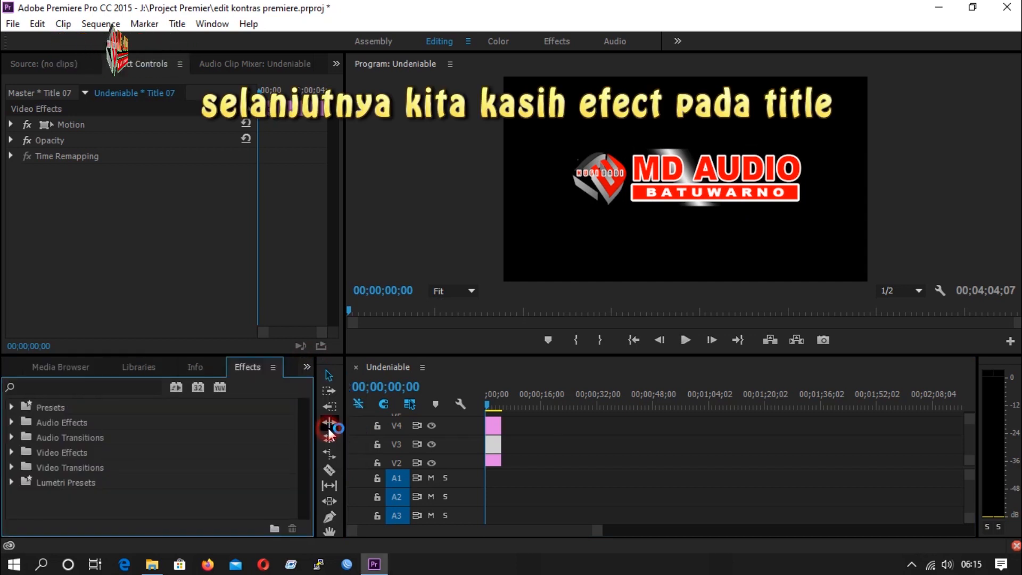
{"action": "left_click", "coordinate": [121, 385]}
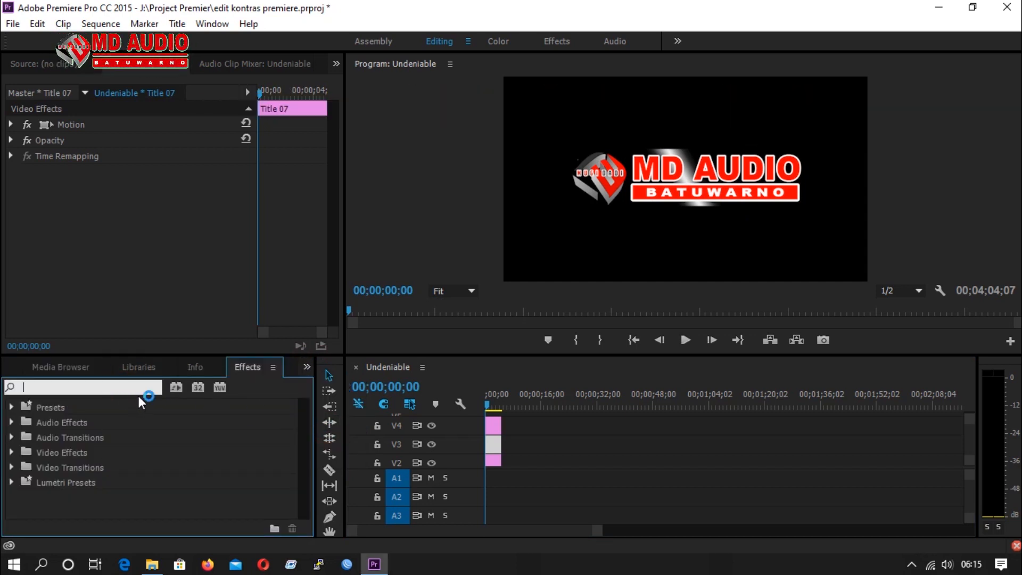
{"action": "type", "text": "key"}
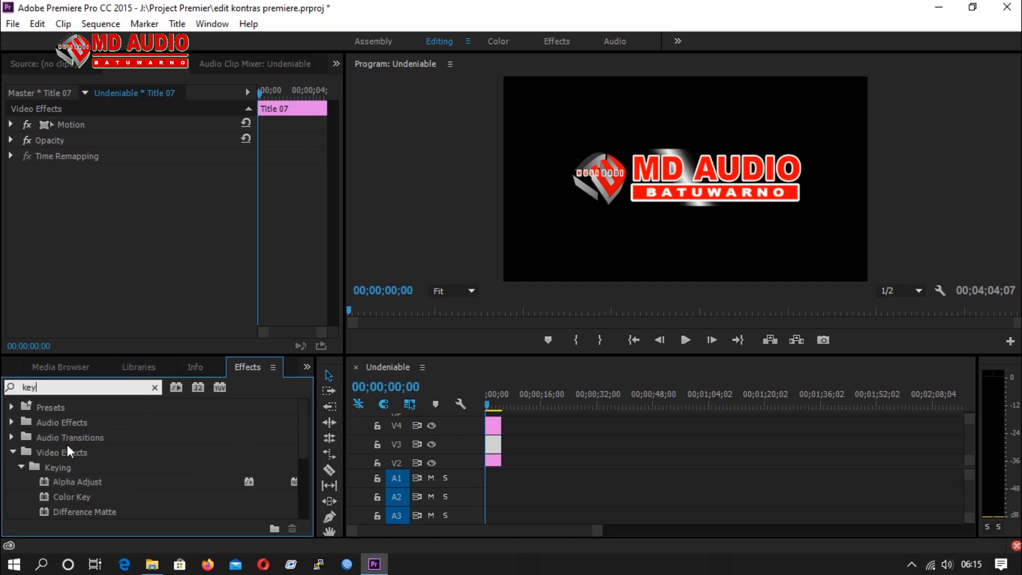
{"action": "scroll", "coordinate": [69, 452], "scroll_direction": "down", "scroll_amount": 8}
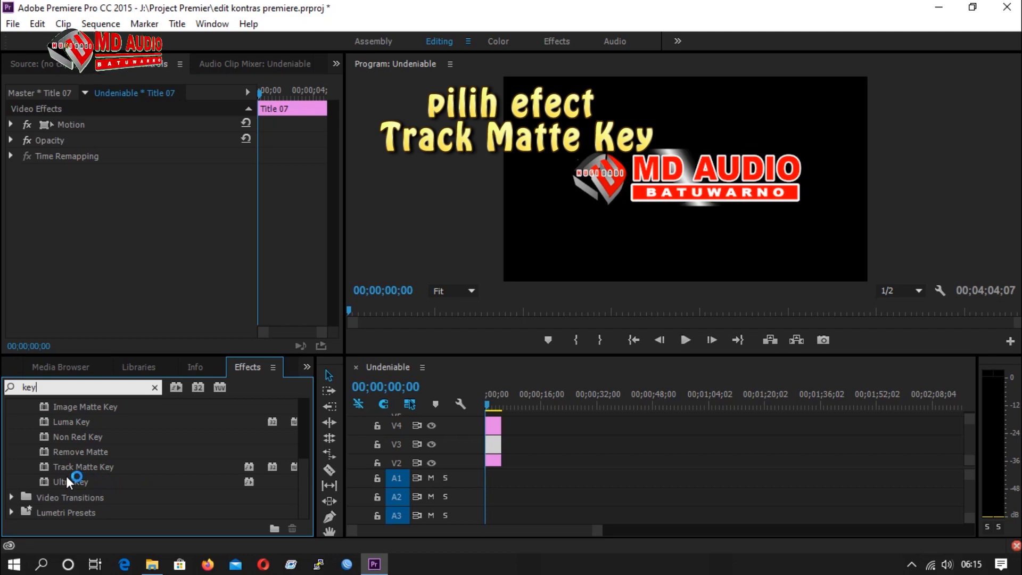
{"action": "left_click_drag", "start_coordinate": [62, 467], "coordinate": [448, 457]}
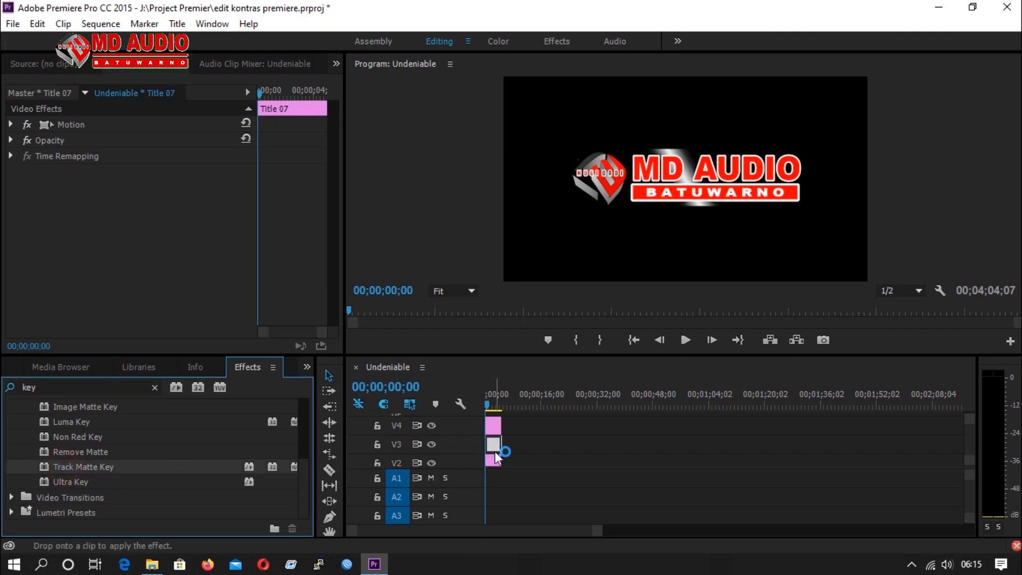
{"action": "left_click_drag", "start_coordinate": [496, 457], "coordinate": [497, 454]}
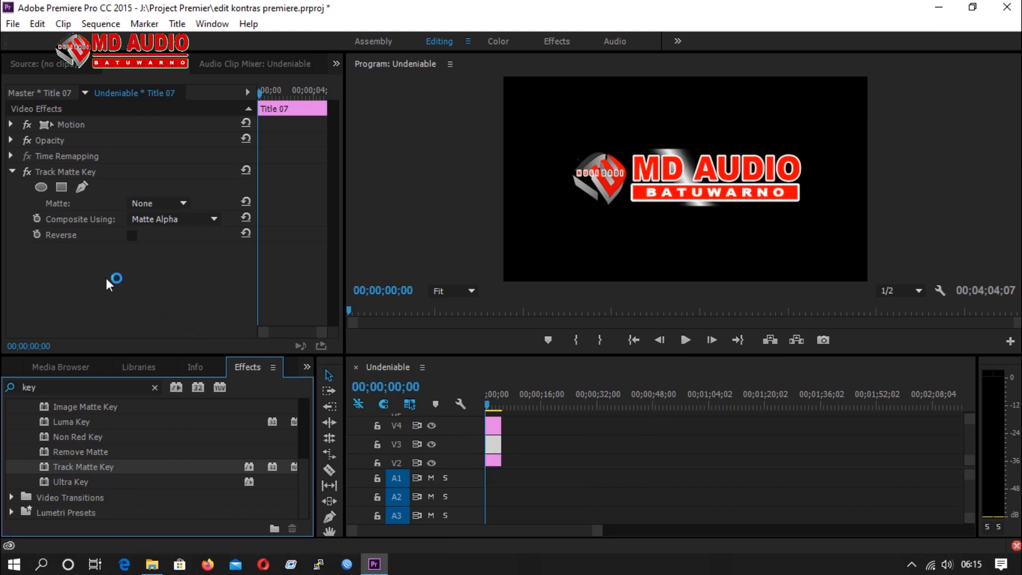
Set the Track Matte Key's matte to Video 4 so that the upper logo clip masks the sheen title.
{"action": "left_click", "coordinate": [182, 204]}
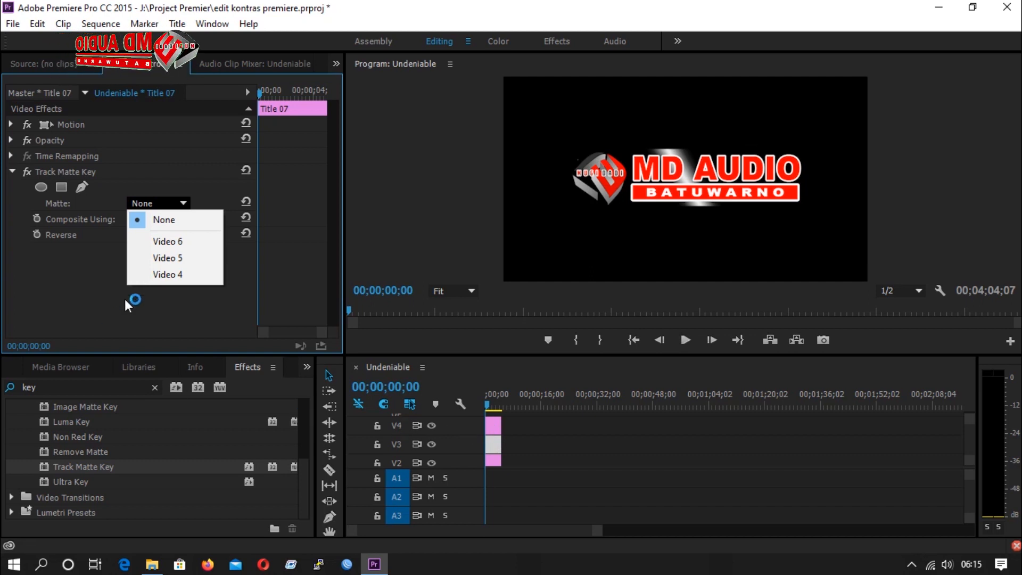
{"action": "left_click", "coordinate": [171, 280]}
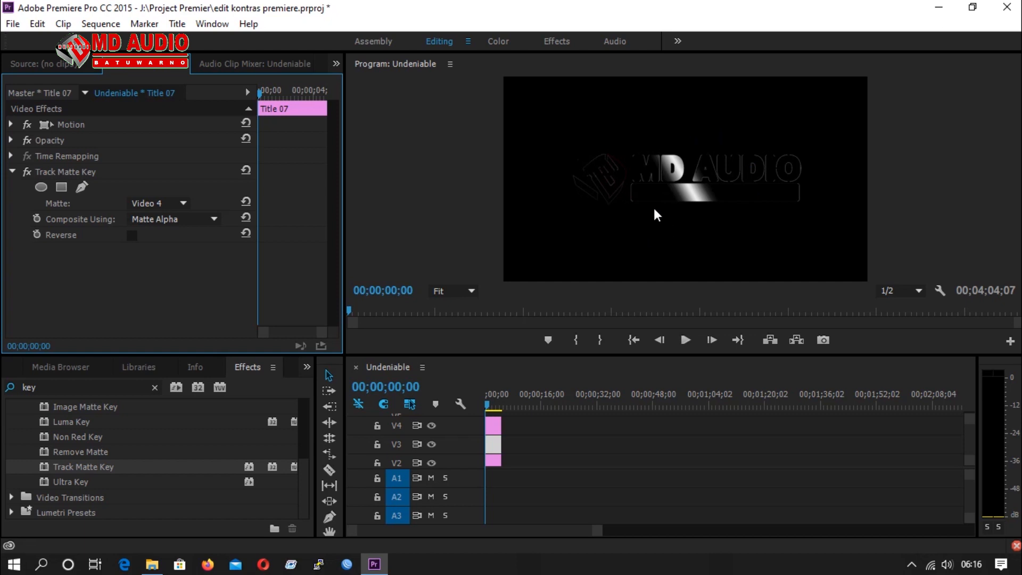
{"action": "left_click", "coordinate": [11, 124]}
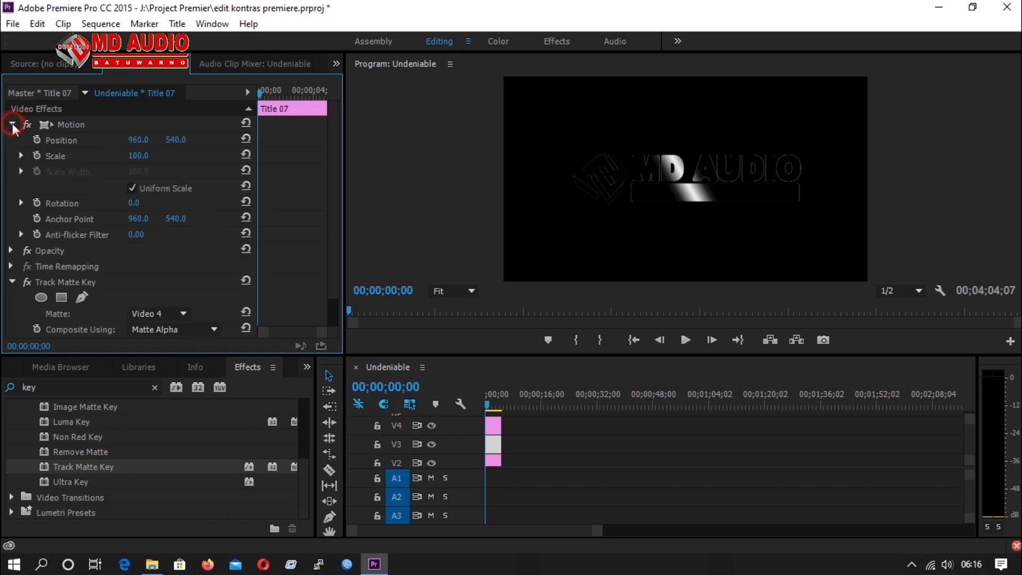
{"action": "left_click", "coordinate": [11, 124]}
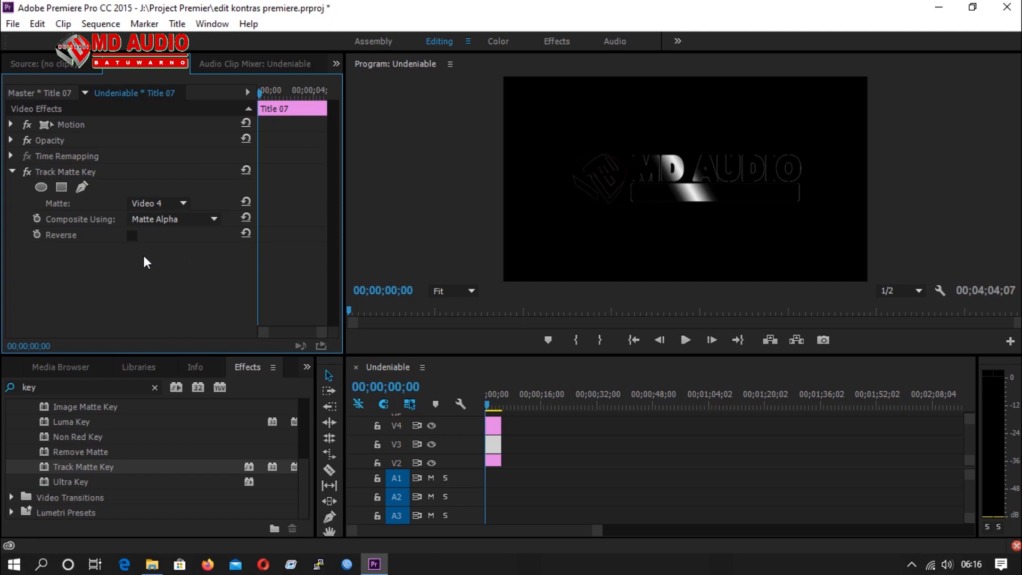
Set the opacity blend mode of the sheen title to Screen.
{"action": "left_click", "coordinate": [11, 140]}
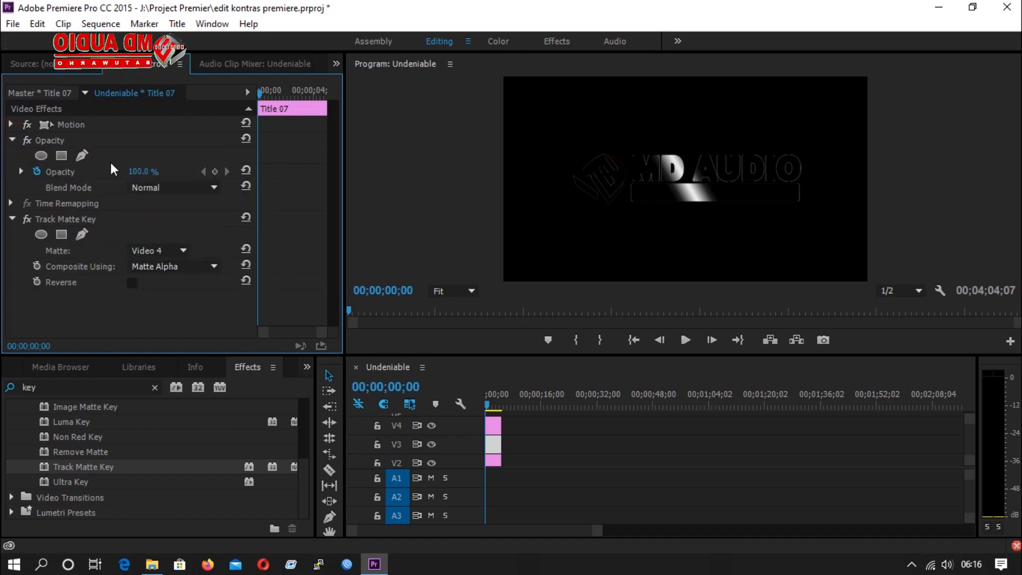
{"action": "left_click", "coordinate": [55, 140]}
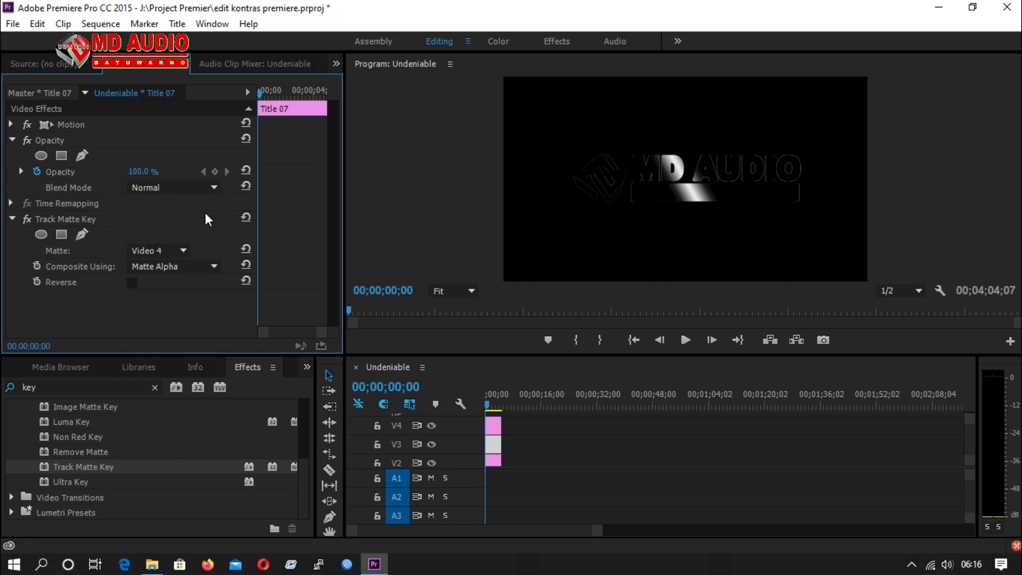
{"action": "left_click", "coordinate": [212, 187]}
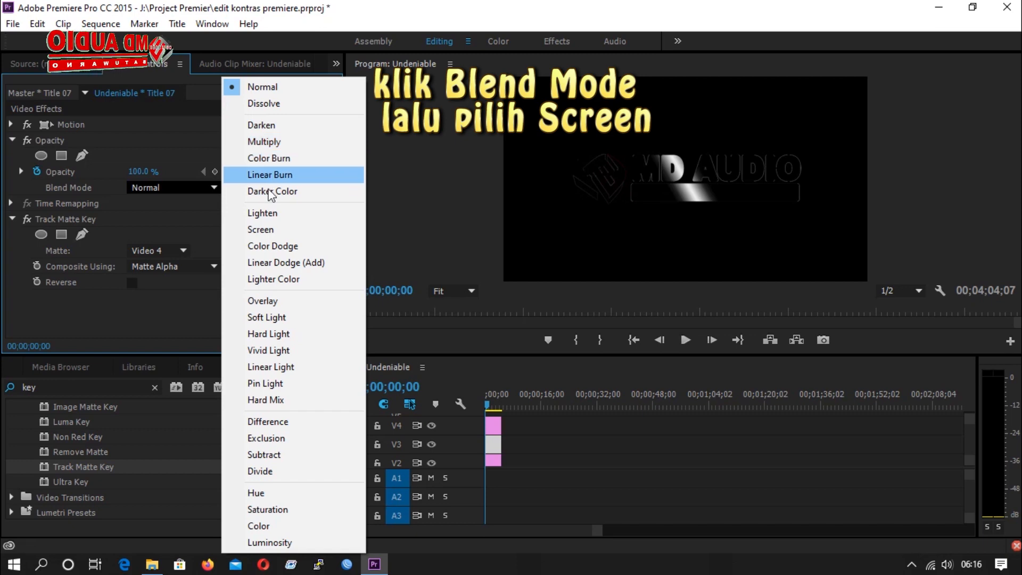
{"action": "left_click", "coordinate": [265, 231]}
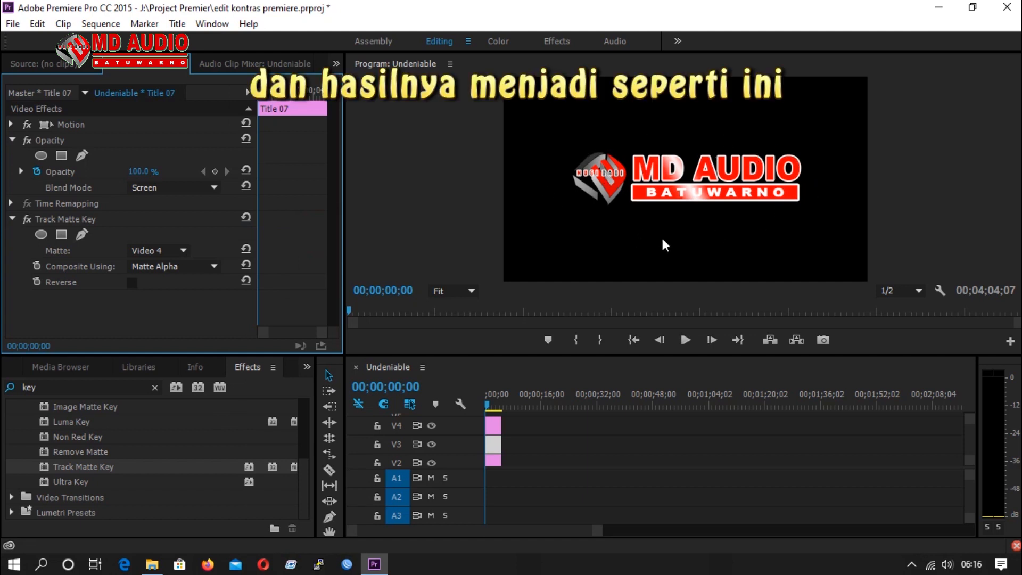
{"action": "left_click", "coordinate": [729, 210]}
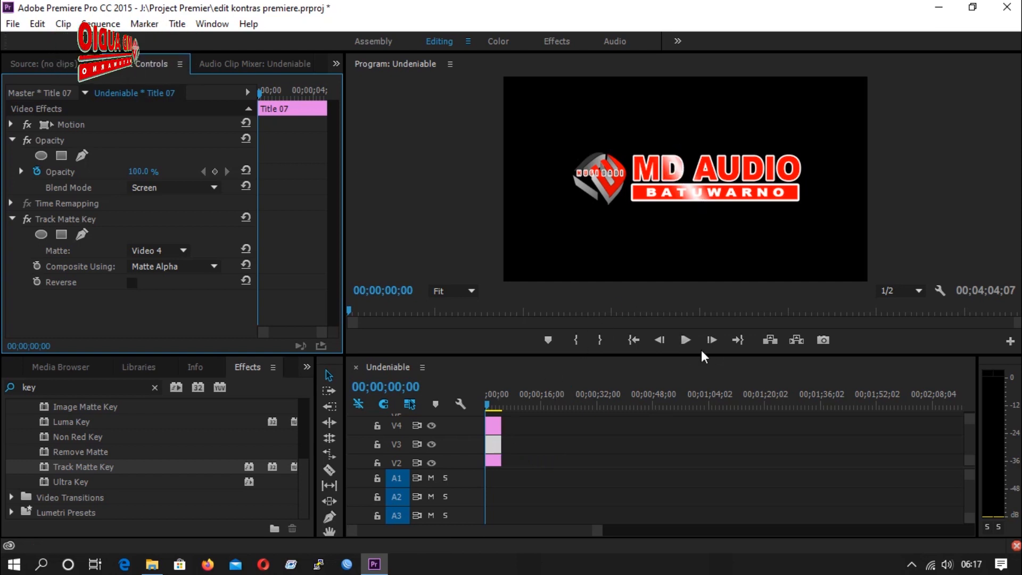
Play the sequence to preview the blended sheen on the logo, and return the playhead to the sequence start.
{"action": "left_click", "coordinate": [686, 342]}
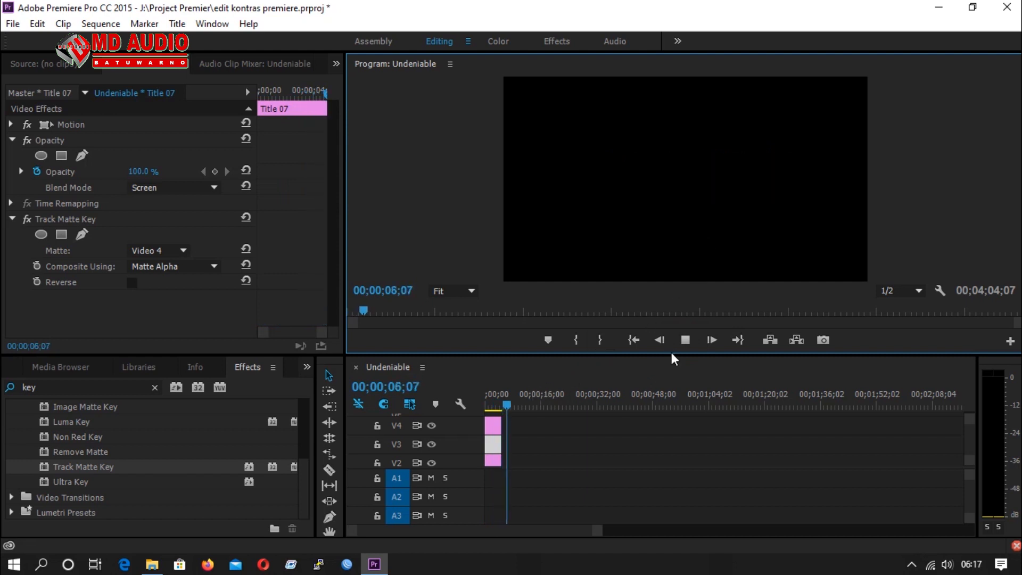
{"action": "left_click", "coordinate": [685, 345]}
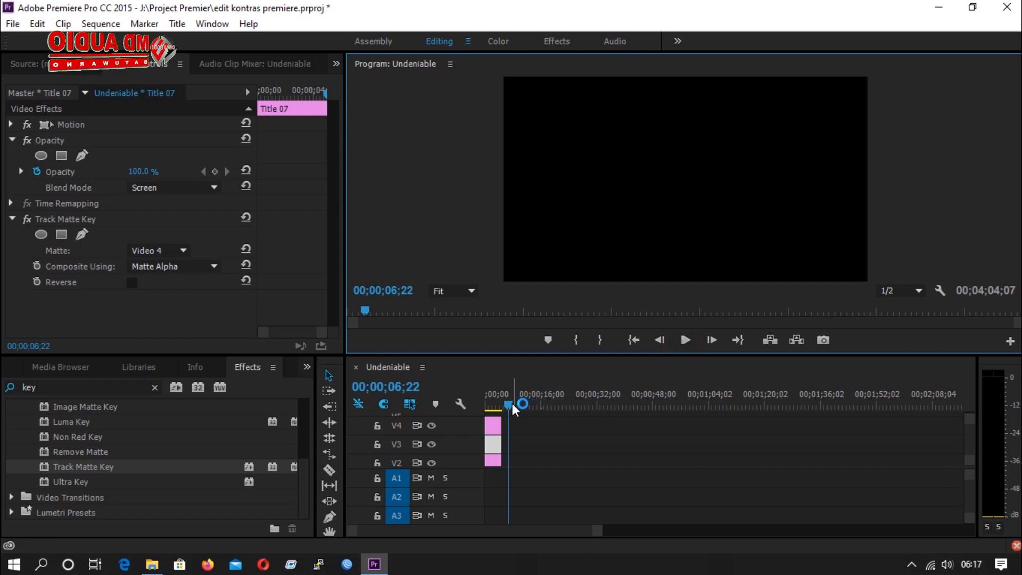
{"action": "left_click_drag", "start_coordinate": [511, 404], "coordinate": [471, 405]}
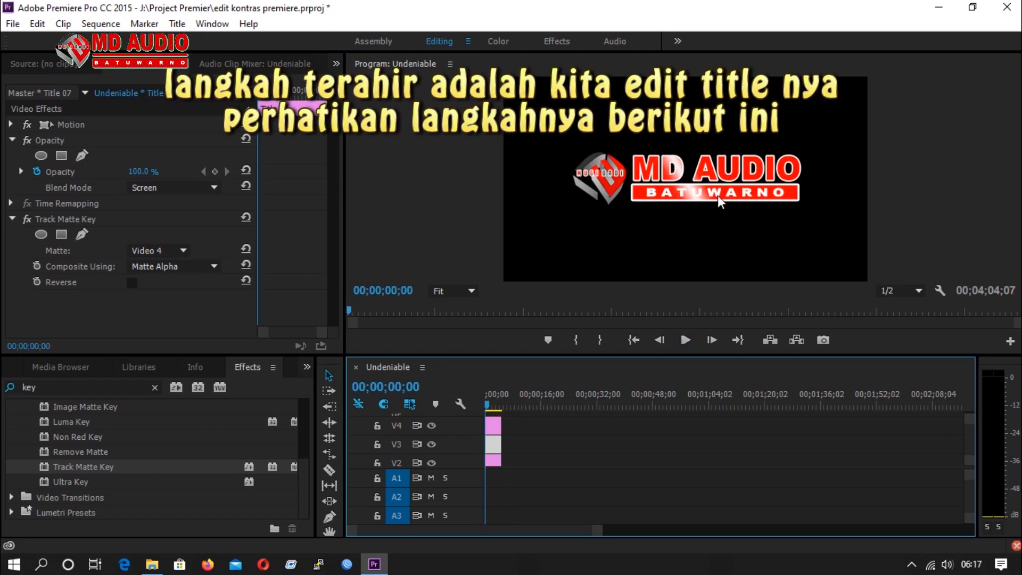
Make the sheen title on V3 crawl right, starting and ending off screen, and close the title editor.
{"action": "double_click", "coordinate": [496, 445]}
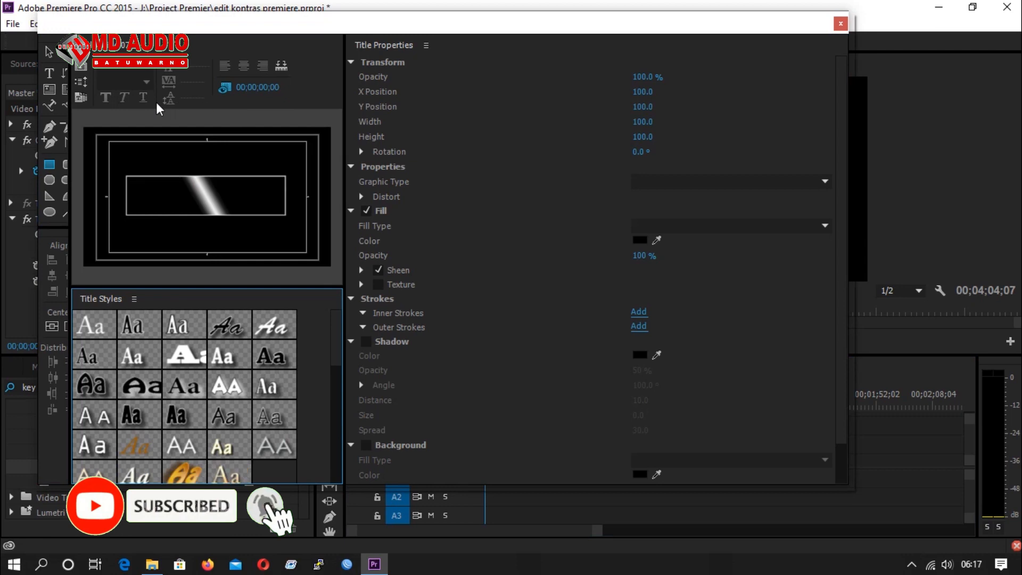
{"action": "left_click", "coordinate": [82, 83]}
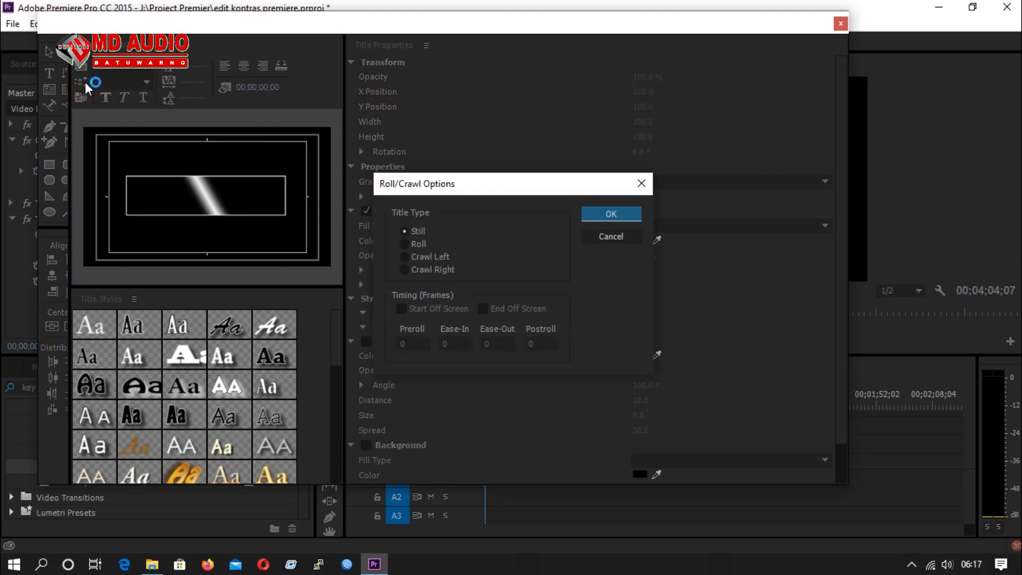
{"action": "left_click", "coordinate": [406, 270]}
{"action": "left_click", "coordinate": [401, 309]}
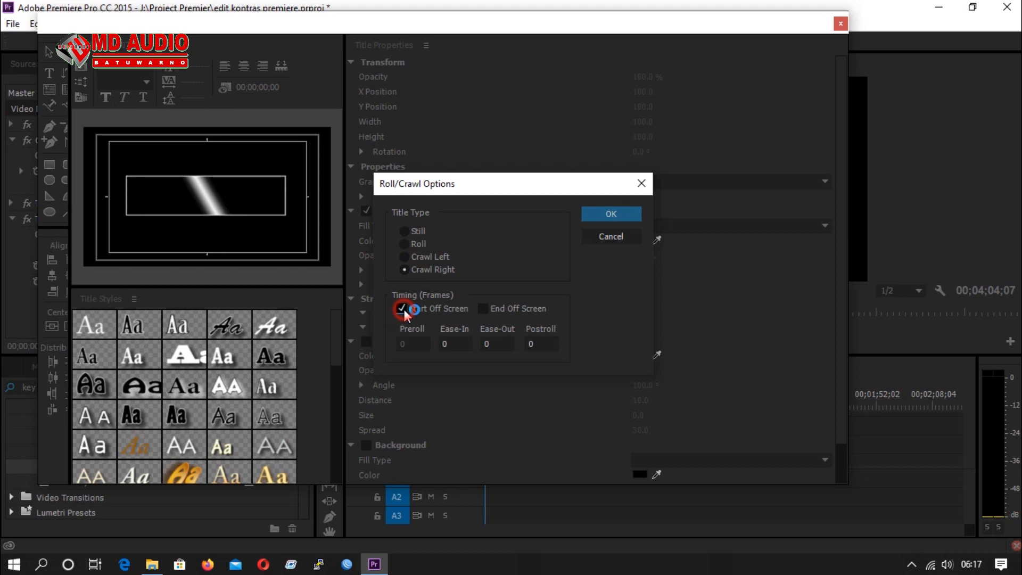
{"action": "left_click", "coordinate": [484, 308]}
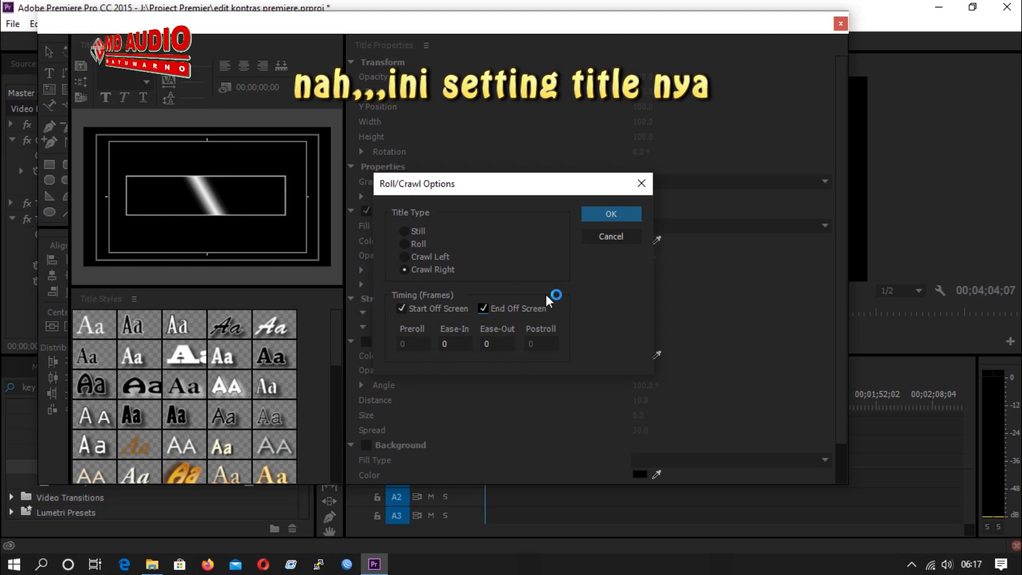
{"action": "left_click", "coordinate": [609, 214]}
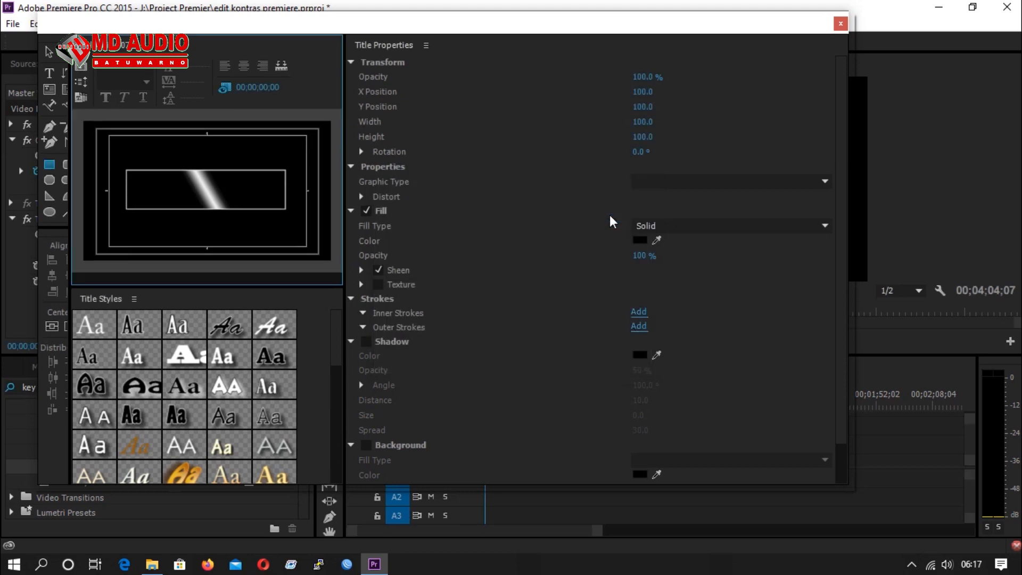
{"action": "left_click", "coordinate": [840, 25]}
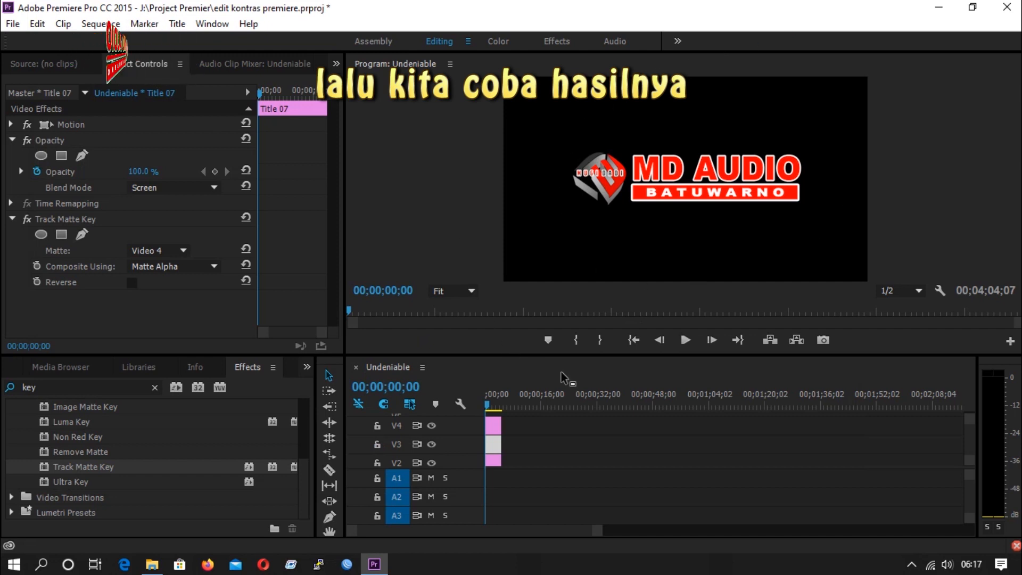
Play the sequence twice from the start to check the light sweep moving across the logo.
{"action": "left_click", "coordinate": [686, 341]}
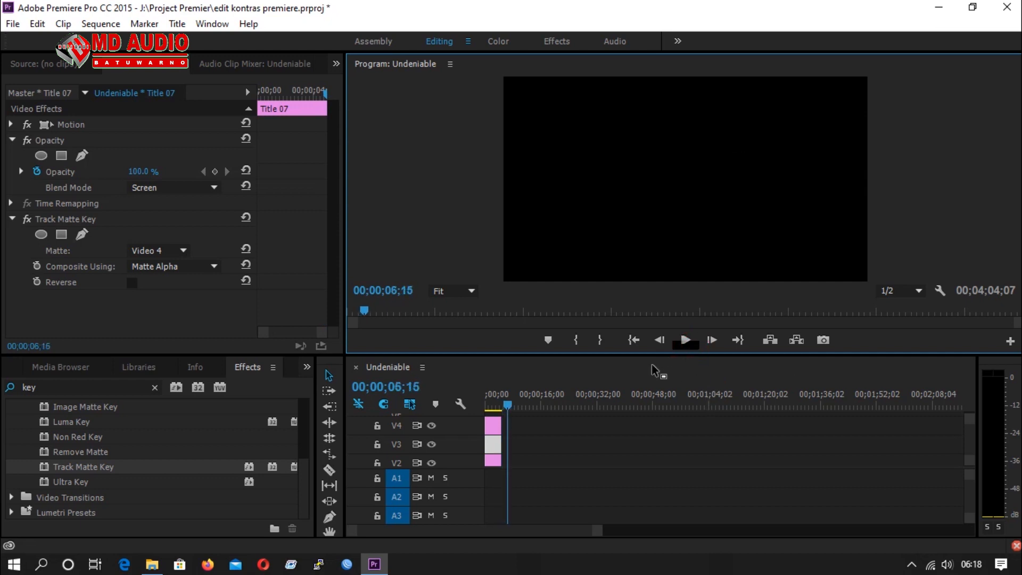
{"action": "left_click_drag", "start_coordinate": [510, 404], "coordinate": [471, 403]}
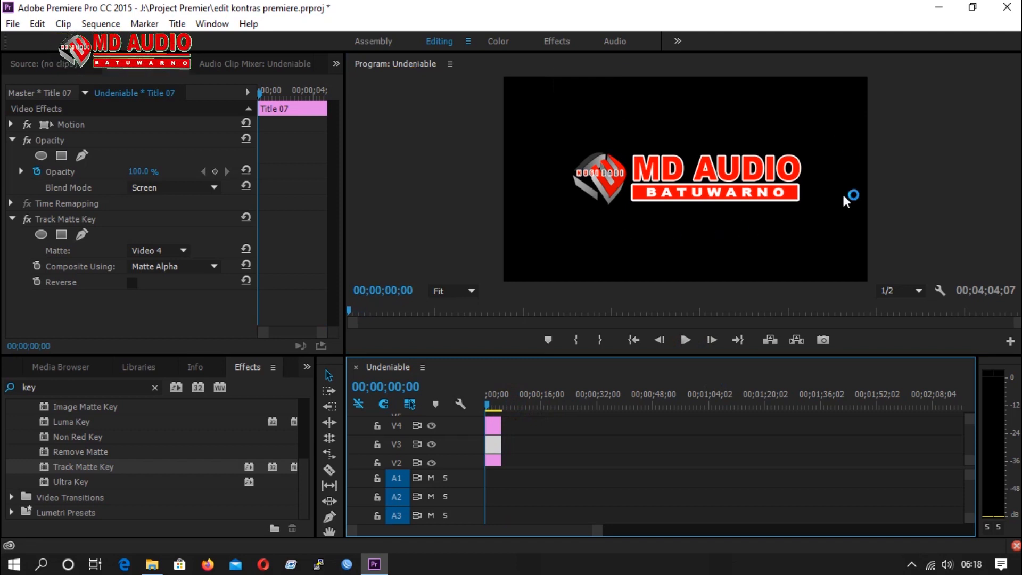
{"action": "left_click", "coordinate": [687, 343]}
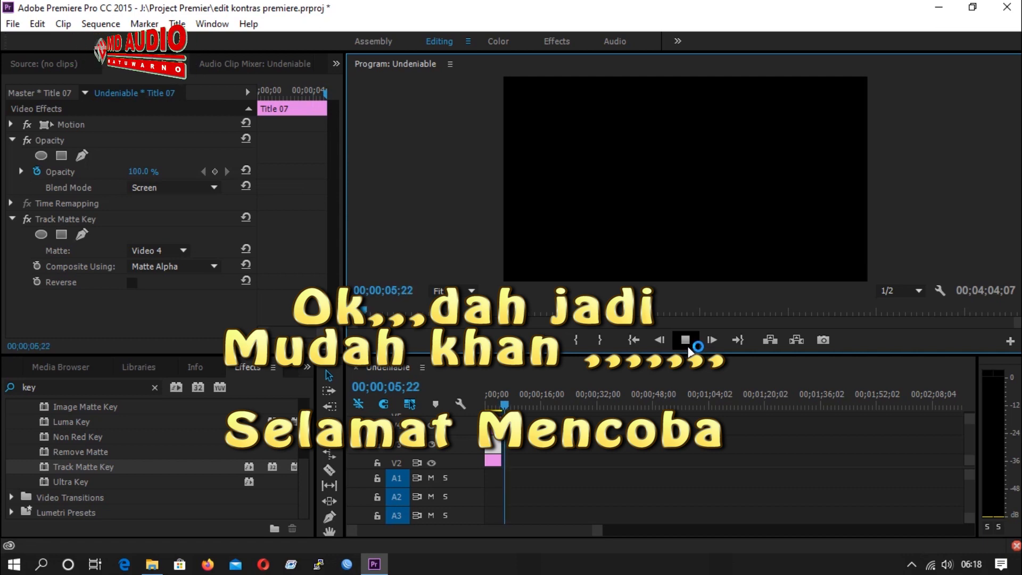
{"action": "left_click", "coordinate": [686, 343]}
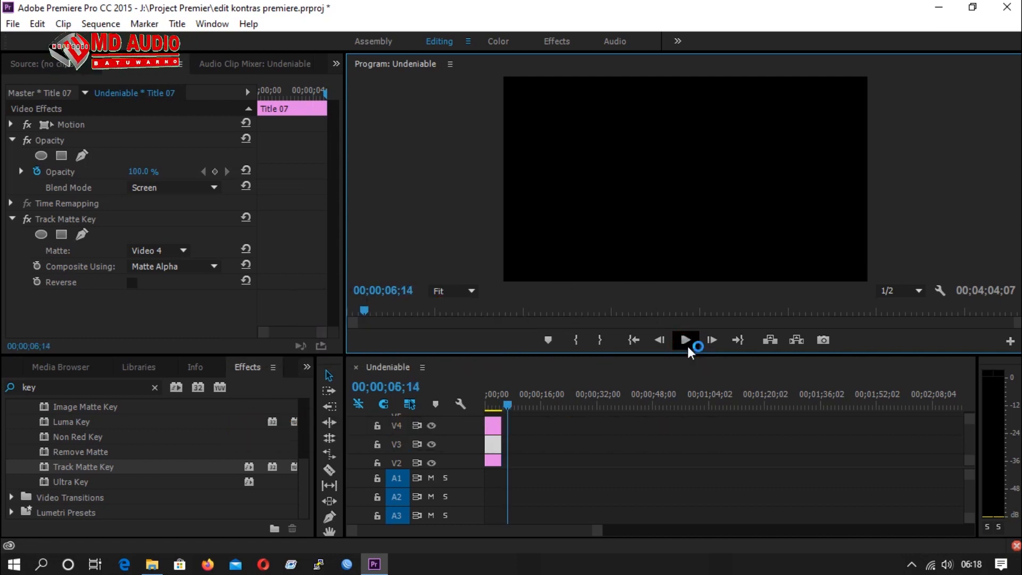